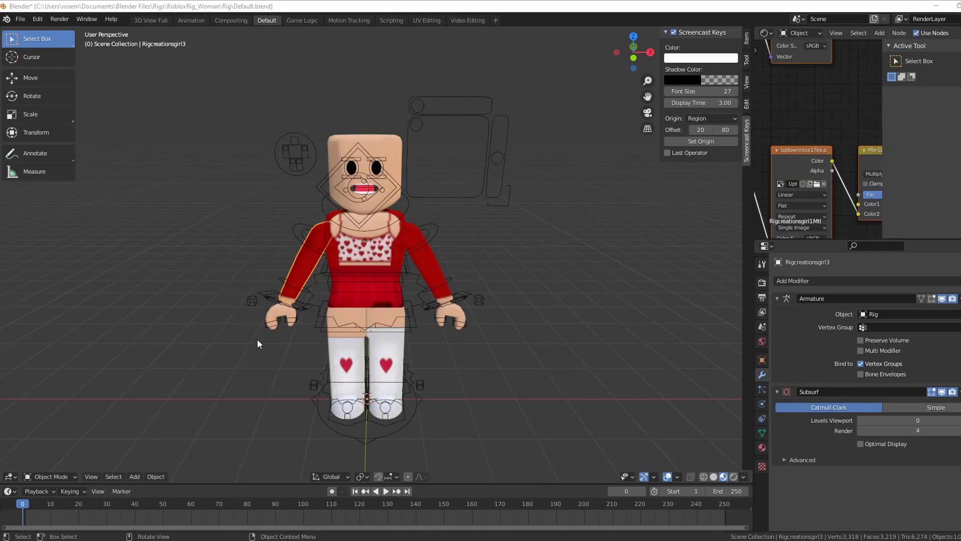
- Frame the woman rig in the viewport and select its blocky square head
scroll(257, 338, down, 2)
middle_drag(257, 338, 367, 391)
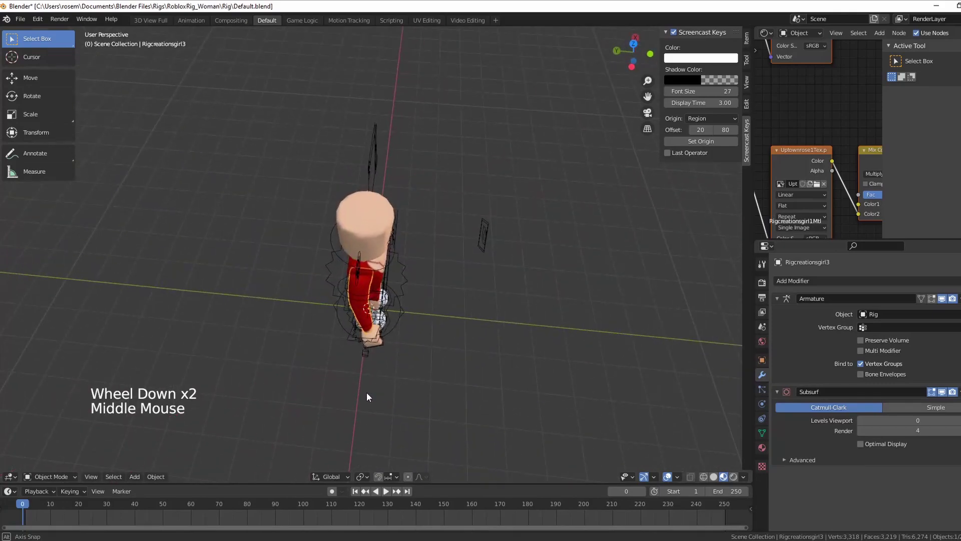
scroll(367, 397, up, 2)
click(348, 213)
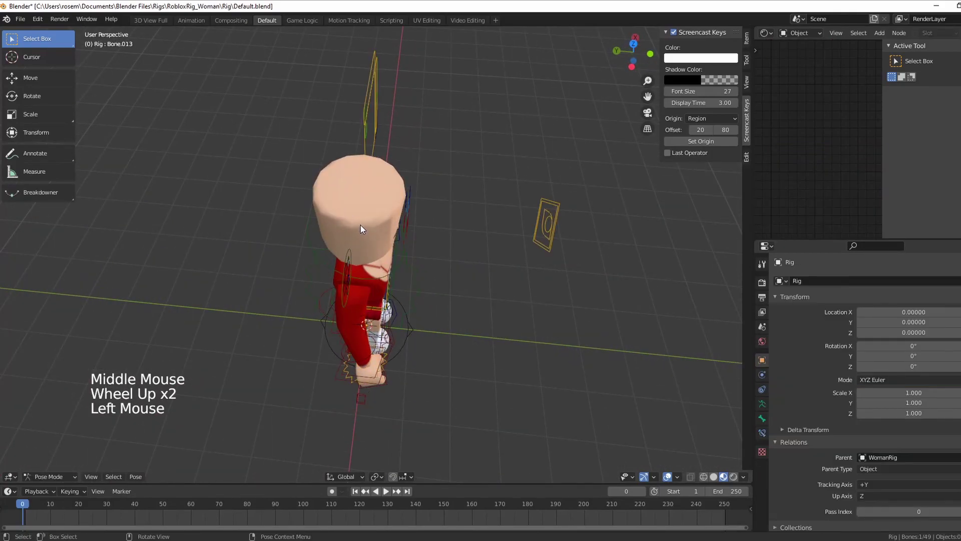
click(361, 228)
middle_drag(360, 227, 297, 197)
scroll(325, 158, up, 2)
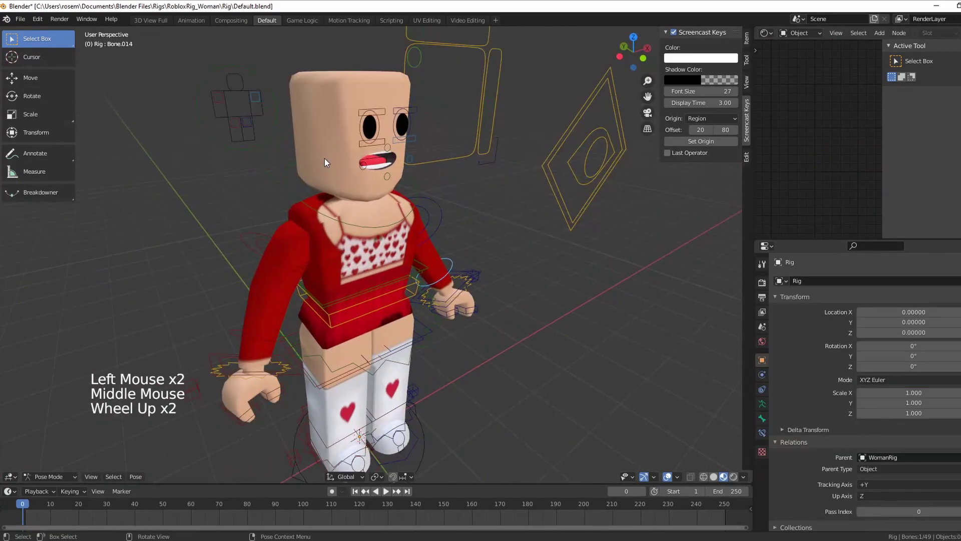
click(326, 125)
middle_drag(343, 159, 326, 157)
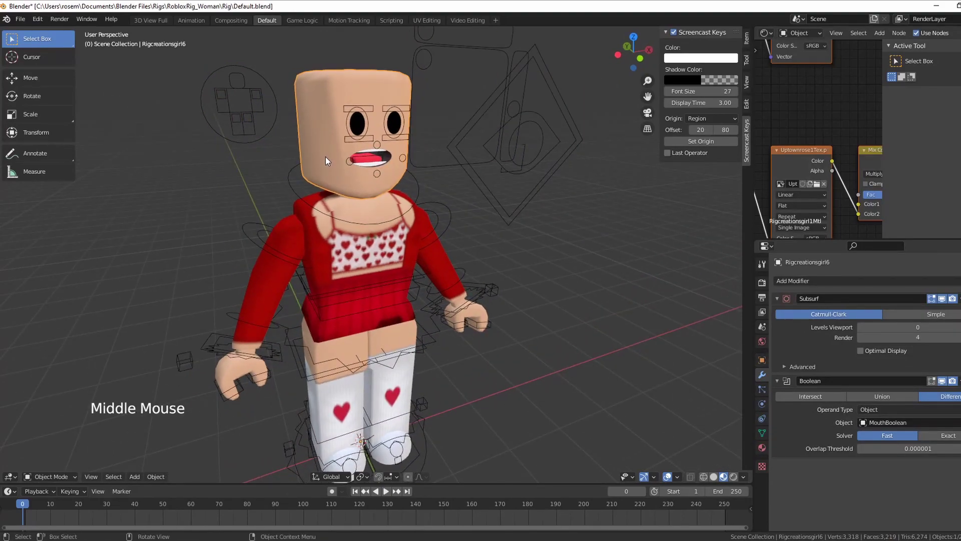
- Delete the blocky head and select both leftover eyes
key(Delete)
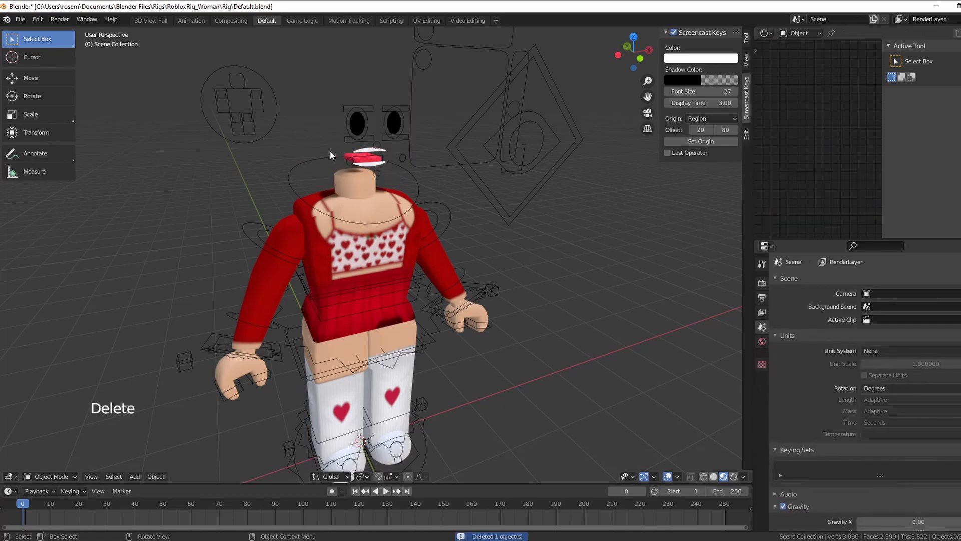
click(356, 124)
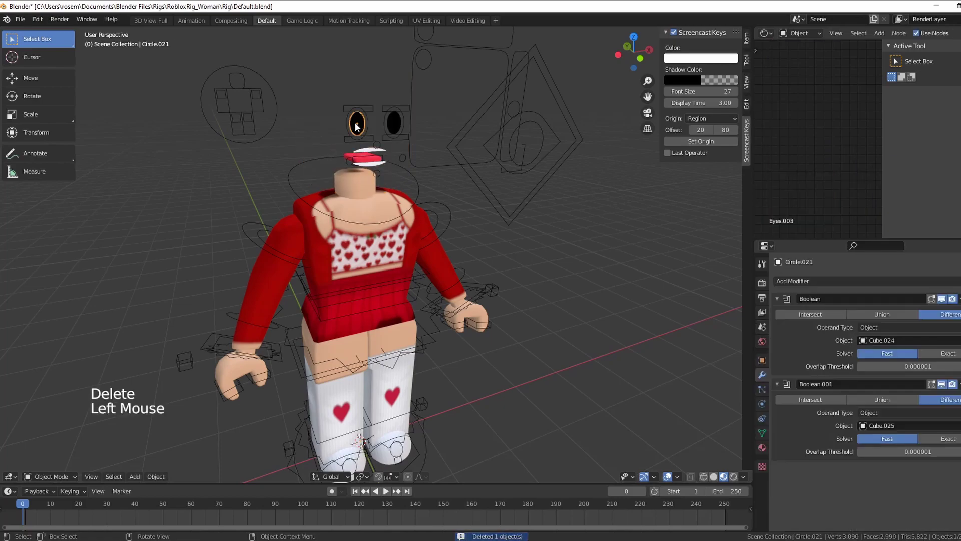
shift+click(393, 128)
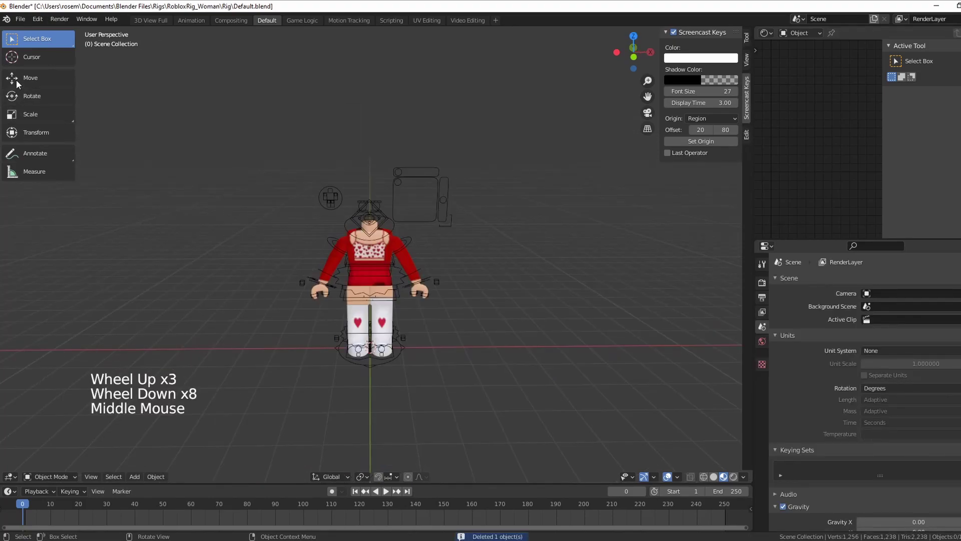
- Import UptownRoseRedHeartsFlatHair.obj as a Wavefront OBJ with Split by Group enabled
click(22, 19)
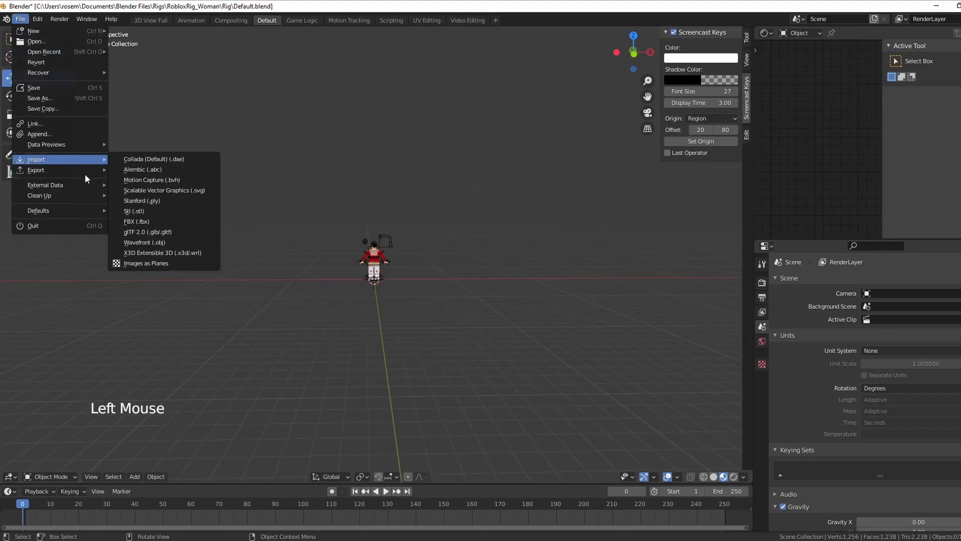
click(148, 242)
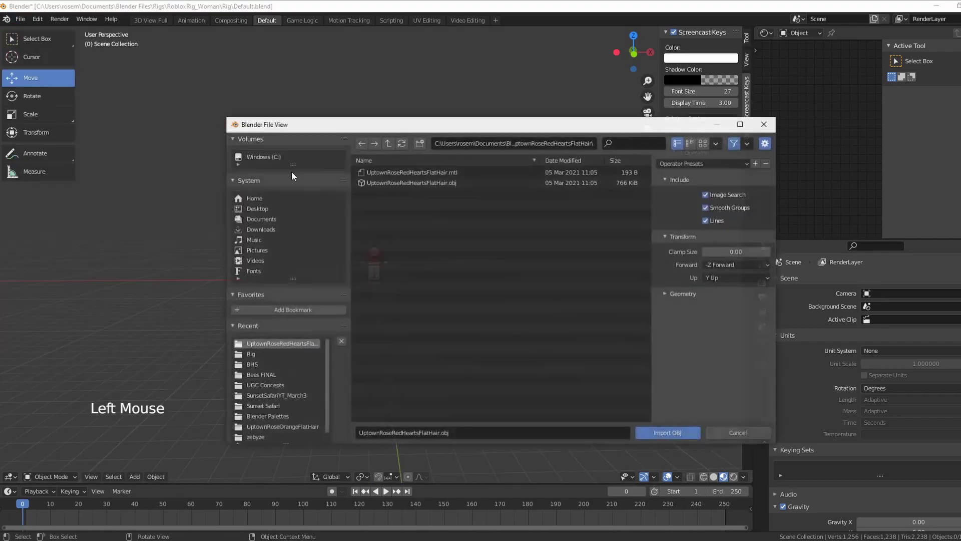
click(415, 178)
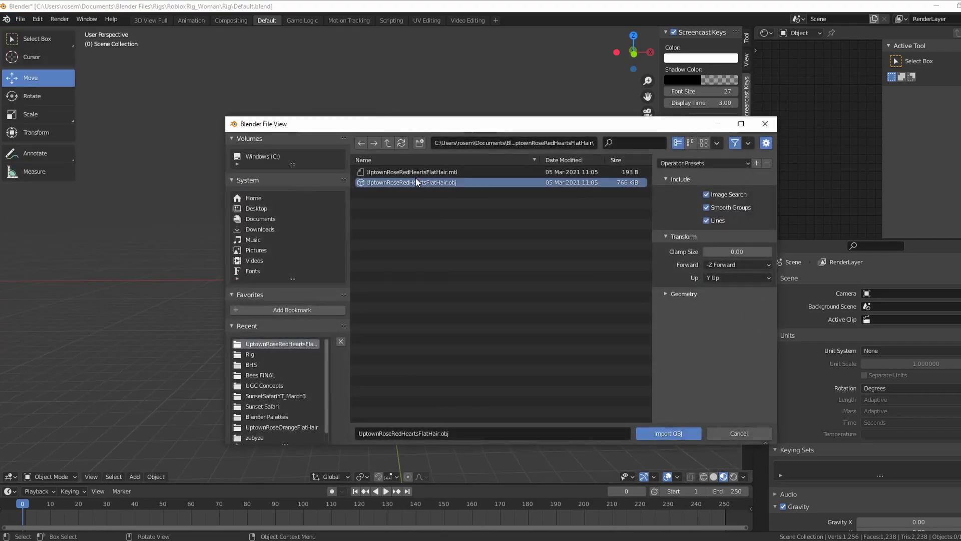
click(694, 293)
click(705, 332)
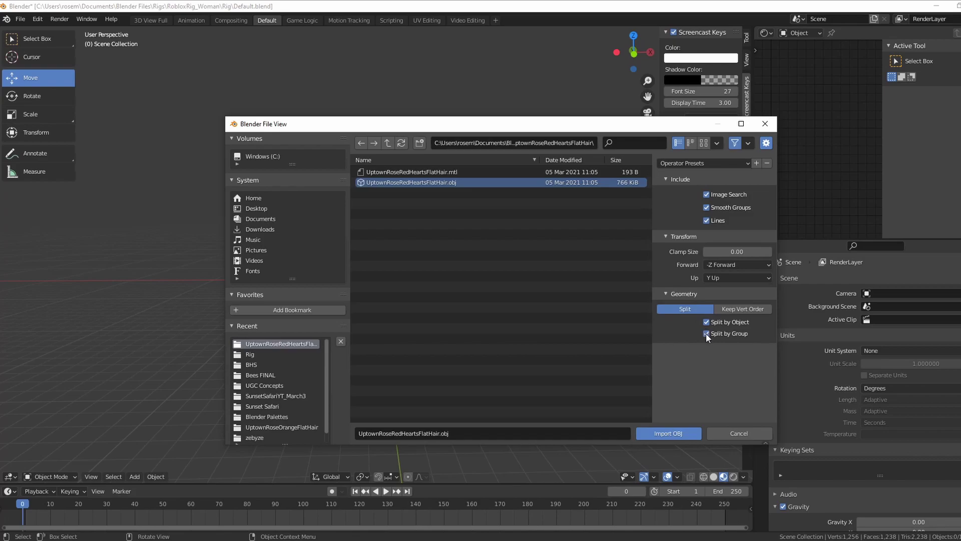
click(686, 436)
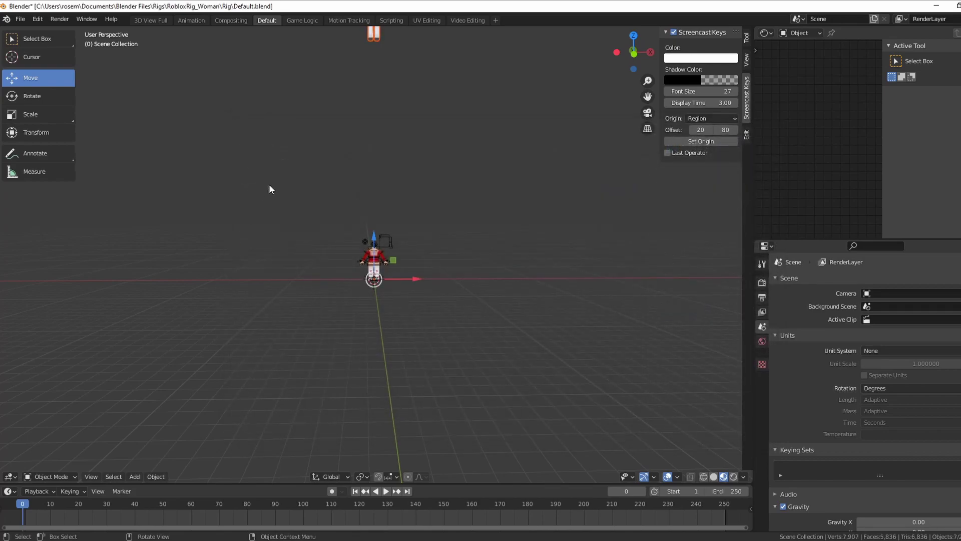
- Box-select all imported Uptownrose parts and set each origin to its geometry
scroll(269, 189, up, 1)
scroll(269, 189, down, 2)
scroll(356, 93, up, 1)
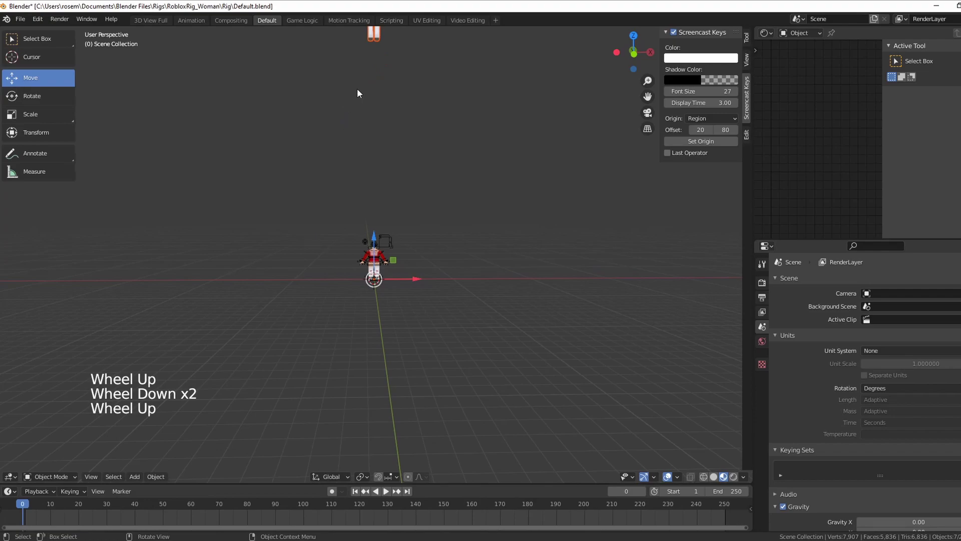
scroll(344, 206, down, 1)
click(330, 76)
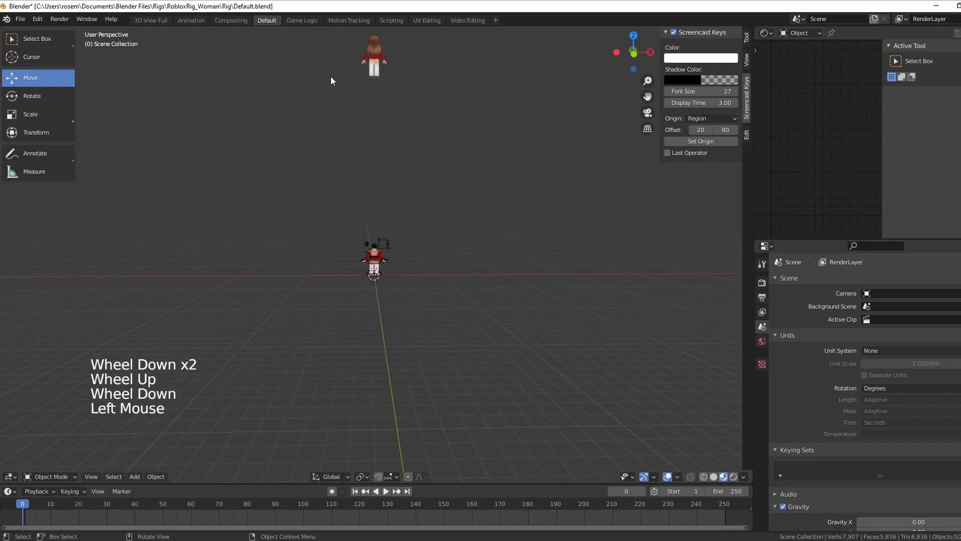
click(380, 63)
click(377, 58)
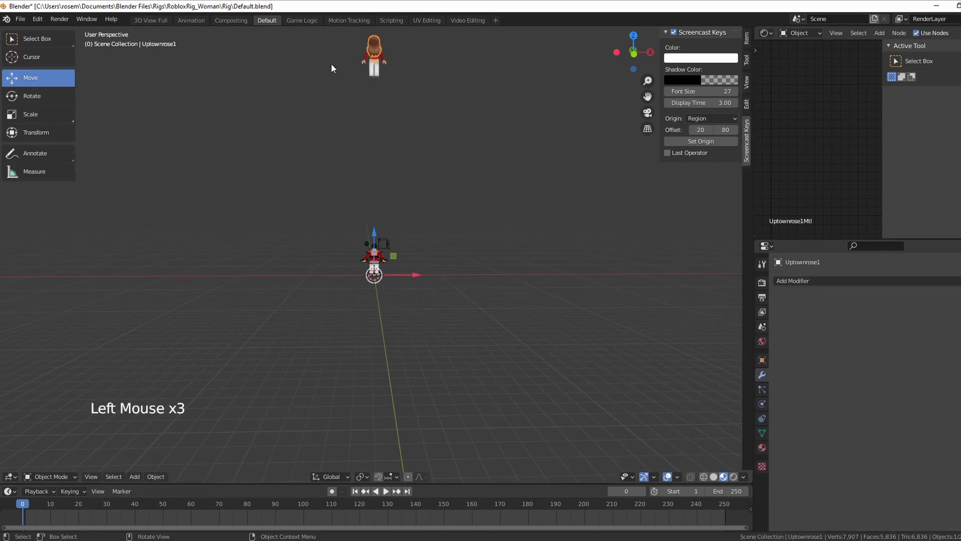
scroll(331, 73, down, 2)
drag(330, 76, 430, 193)
scroll(312, 157, up, 1)
right_click(310, 155)
mouse_move(308, 154)
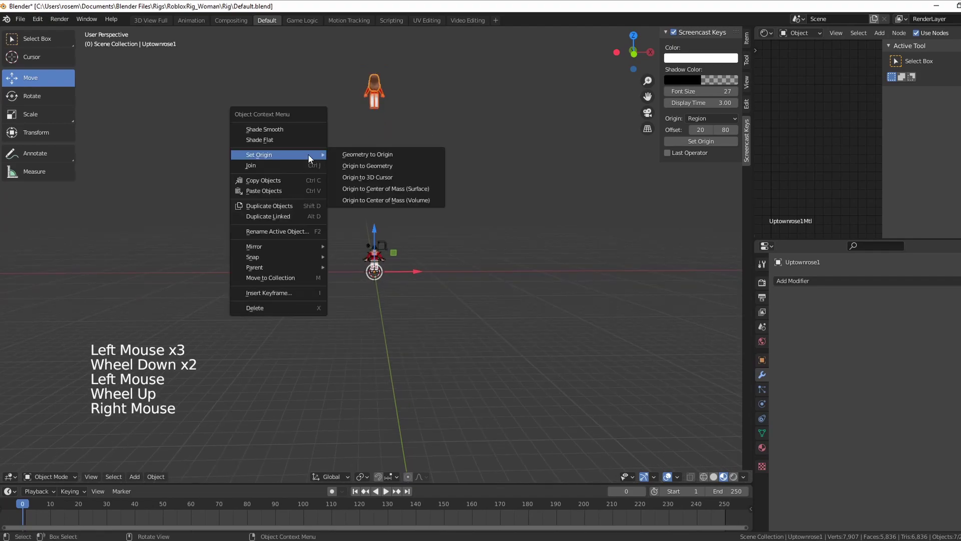
click(352, 165)
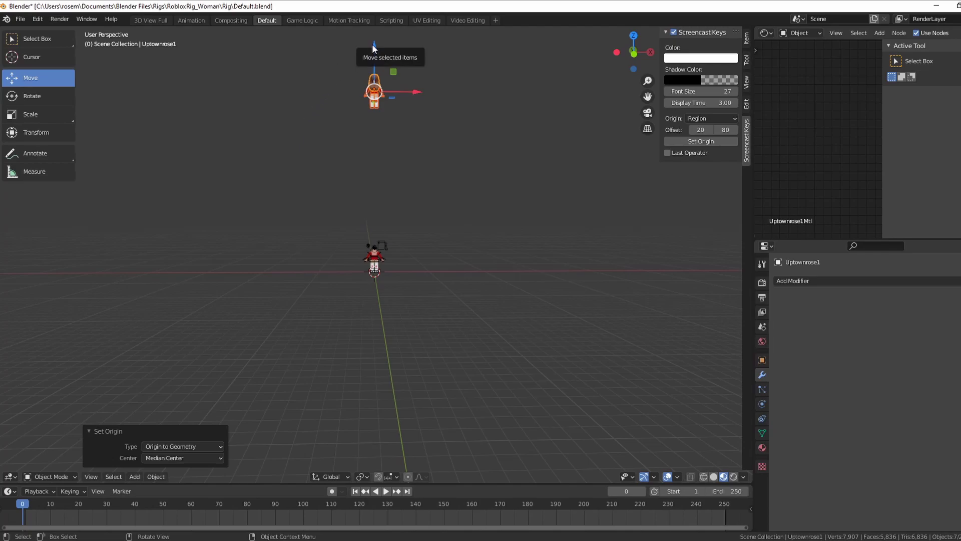
- Lower the model −28.22635 on Z onto the rig and rotate it 180° about Z
drag(372, 44, 368, 209)
scroll(369, 209, up, 7)
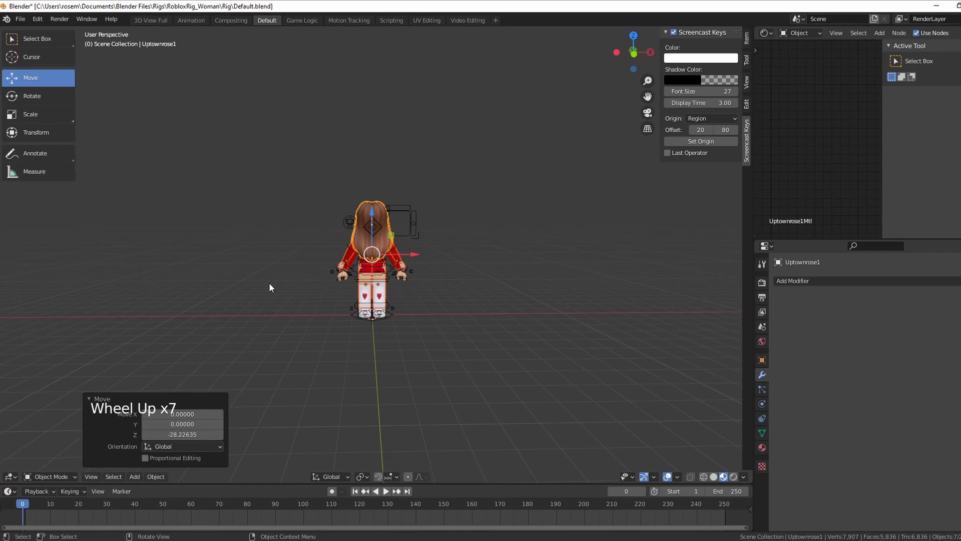
key(r)
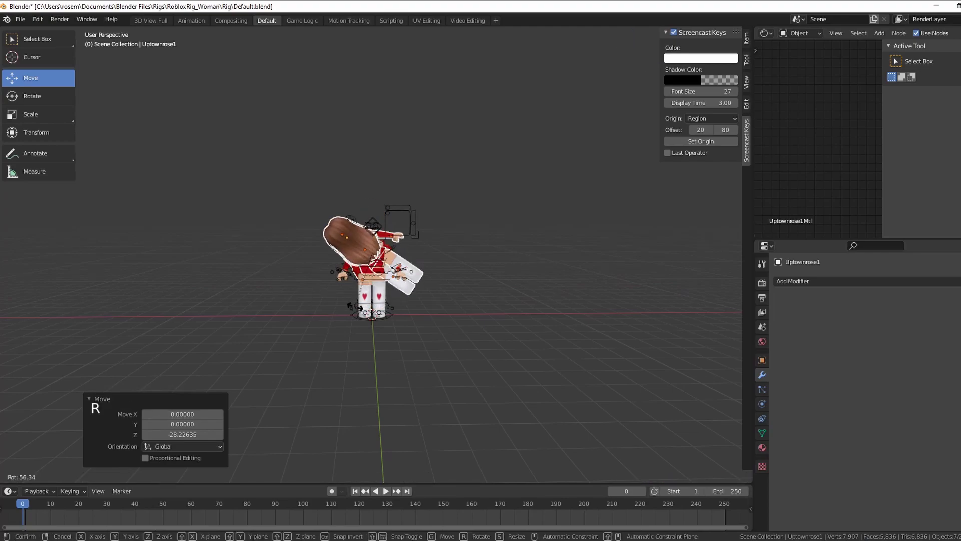
key(z)
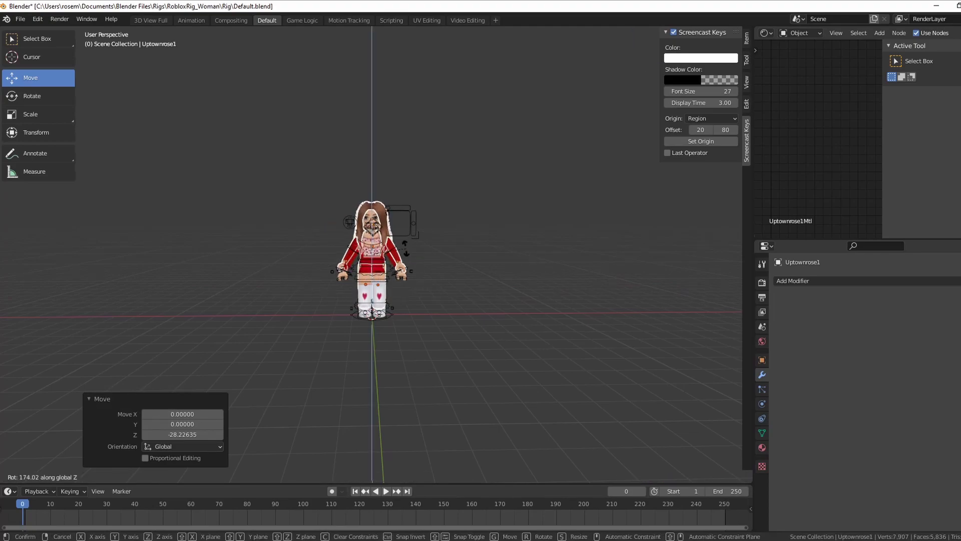
click(406, 253)
click(181, 423)
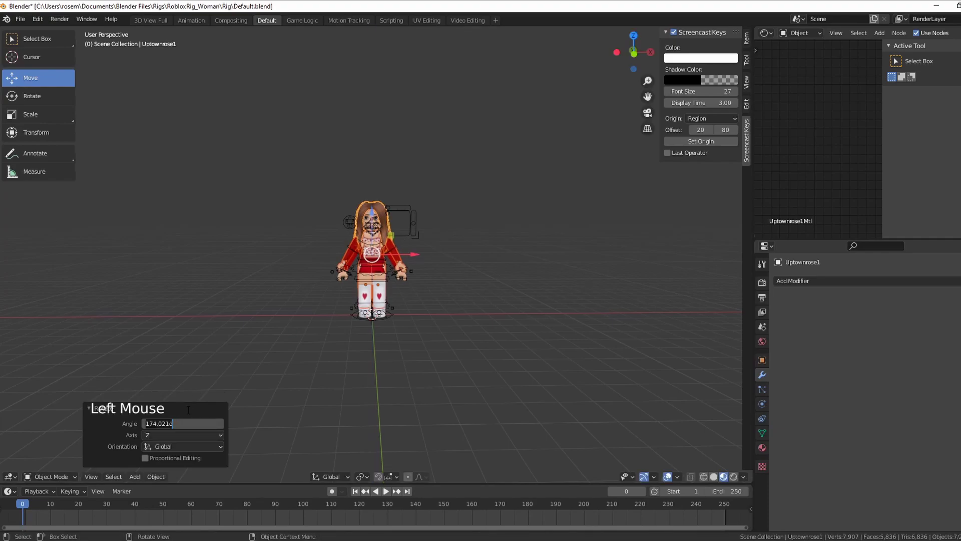
key(ctrl+a)
text(180)
key(Return)
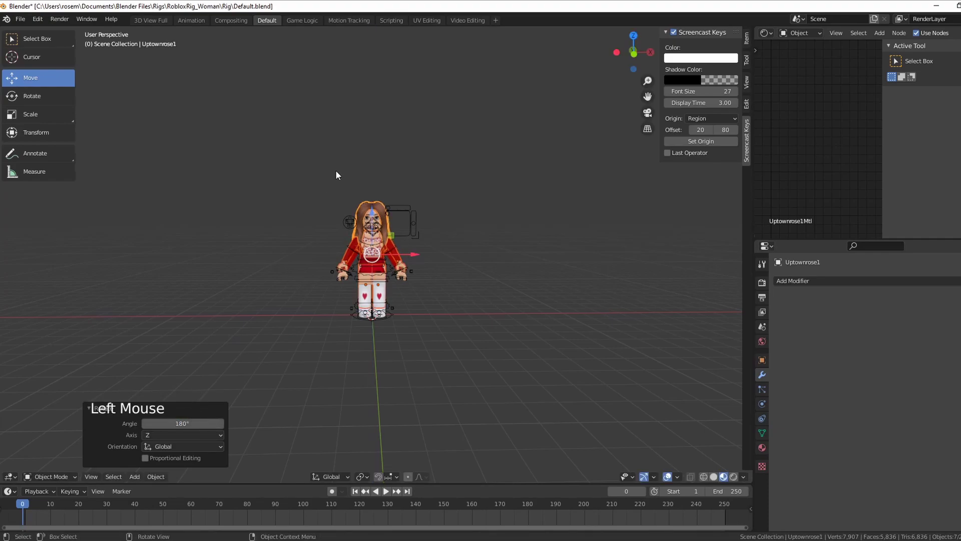
- Move the imported model to the left, beside the woman rig
scroll(353, 185, up, 5)
scroll(353, 185, down, 1)
middle_drag(353, 185, 341, 197)
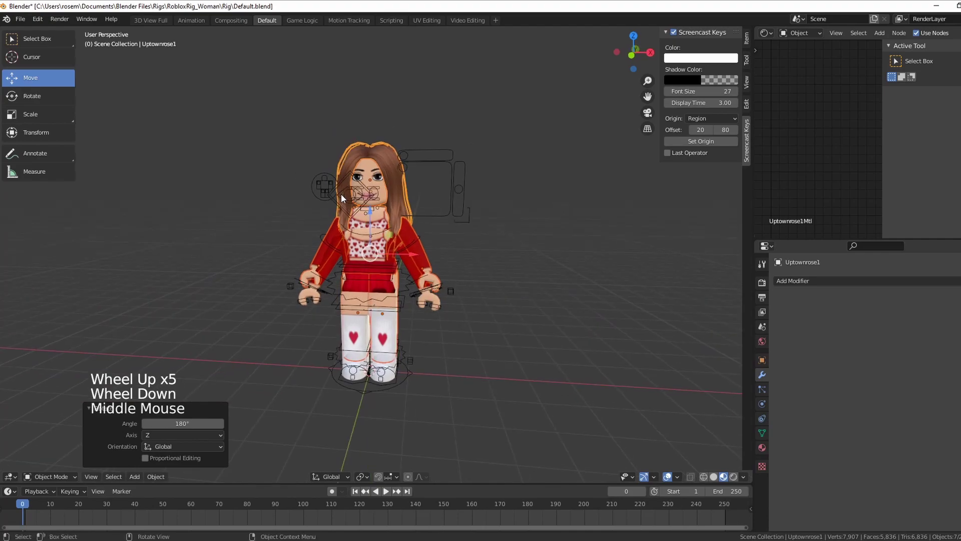
drag(413, 255, 251, 253)
scroll(252, 253, up, 1)
scroll(251, 254, down, 1)
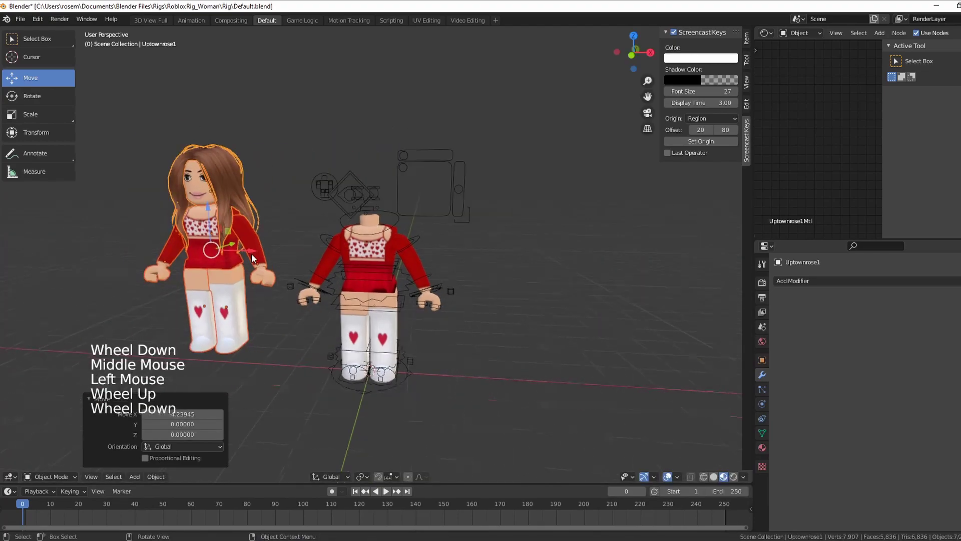
middle_drag(251, 253, 303, 254)
- Delete the imported model's body parts, keeping only the head and hair
click(166, 254)
click(224, 259)
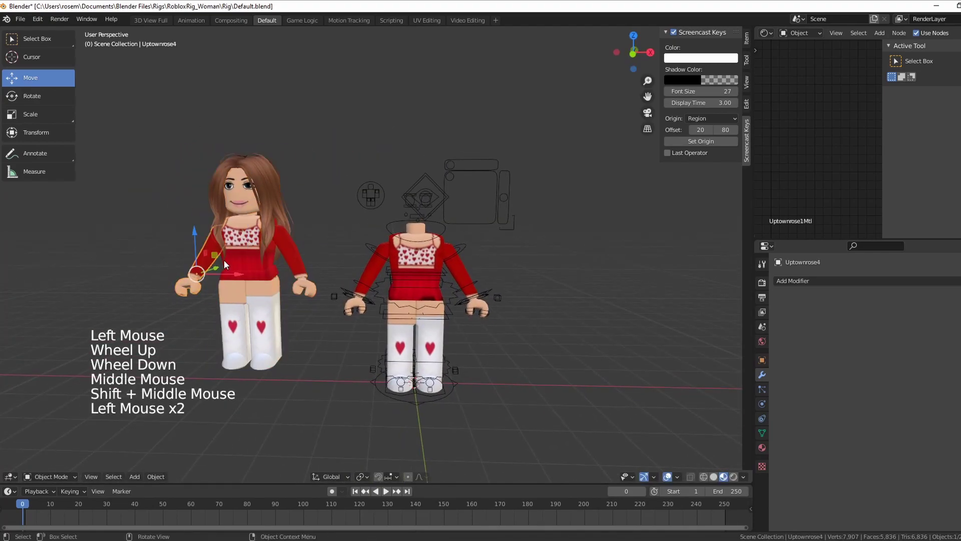
shift+click(270, 257)
shift+click(287, 250)
shift+click(254, 311)
shift+click(245, 316)
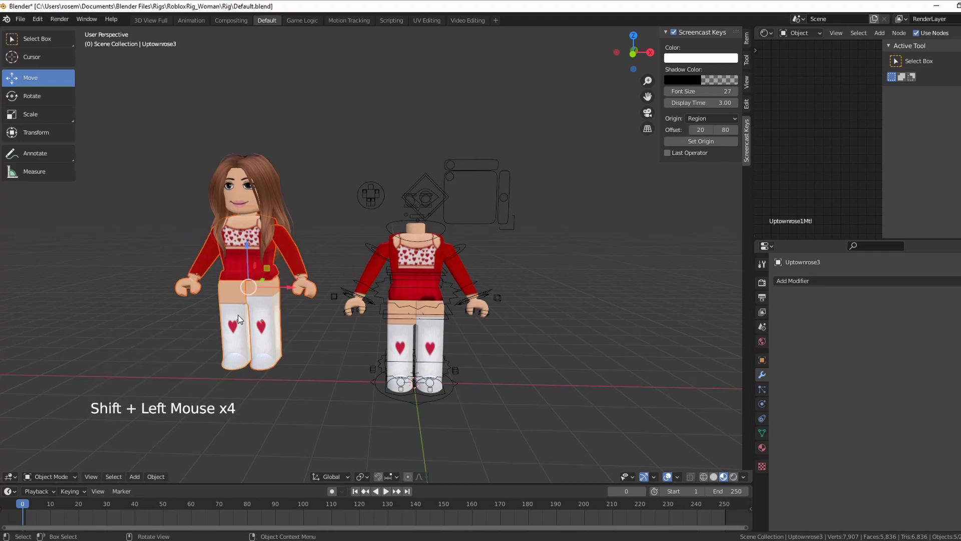
key(Delete)
- Slide the imported head and hair over the rig's neck and lower them onto it
scroll(277, 242, up, 3)
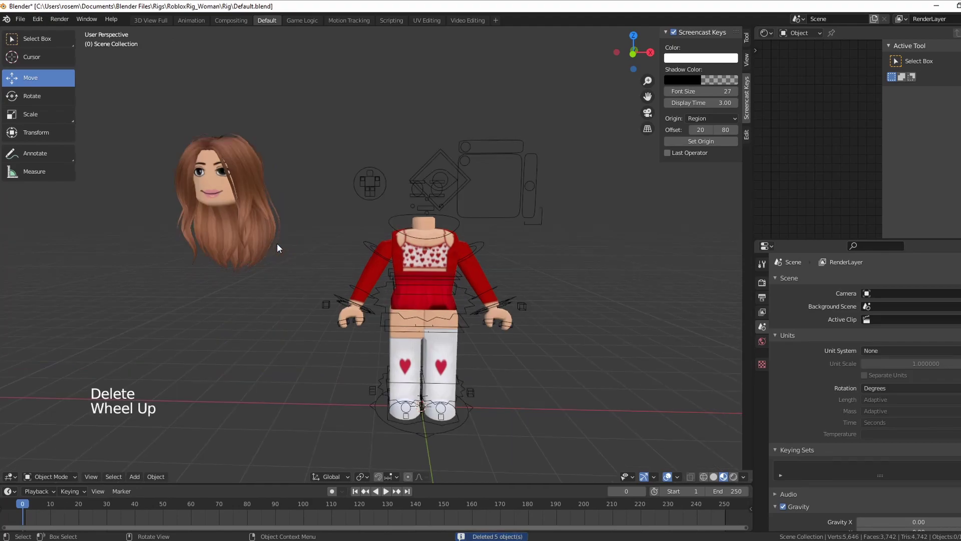
click(130, 160)
shift+click(131, 160)
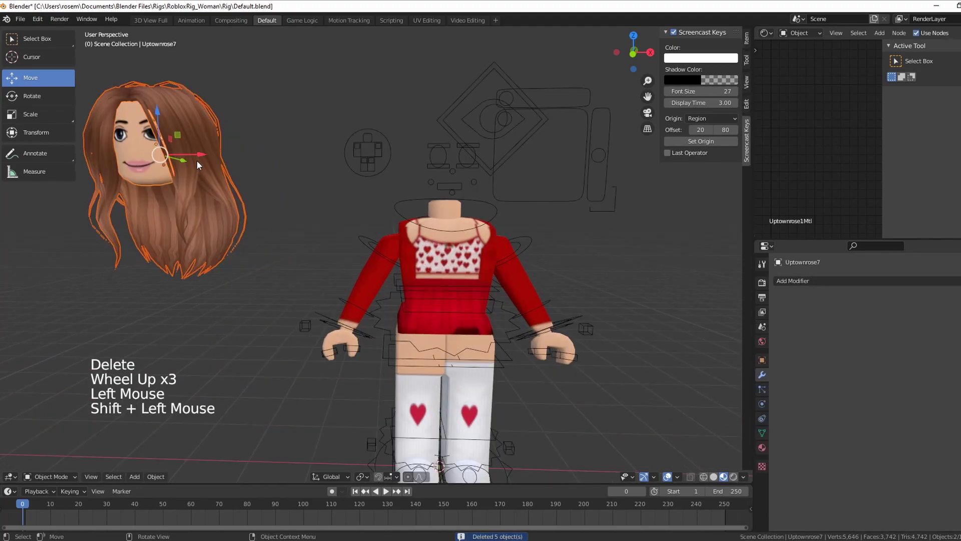
drag(199, 161, 484, 167)
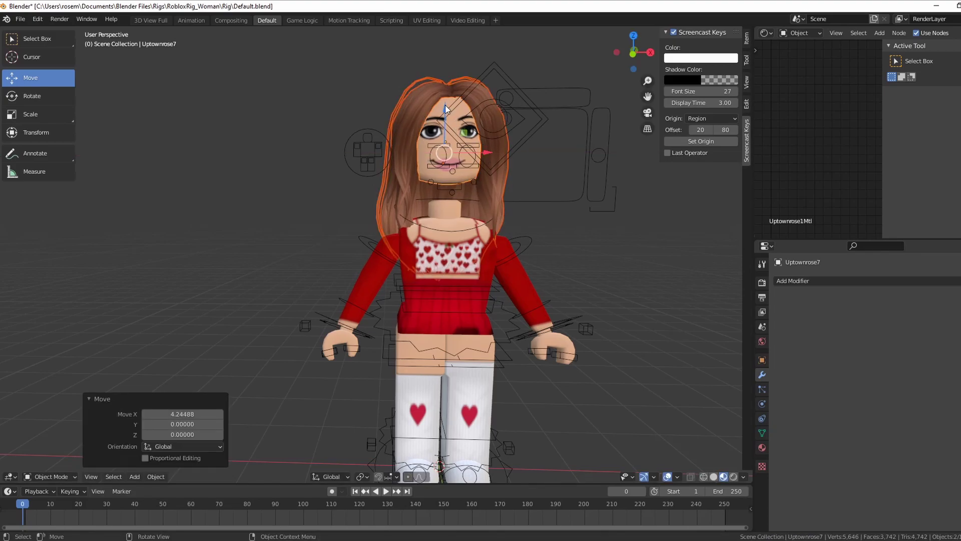
drag(445, 105, 438, 139)
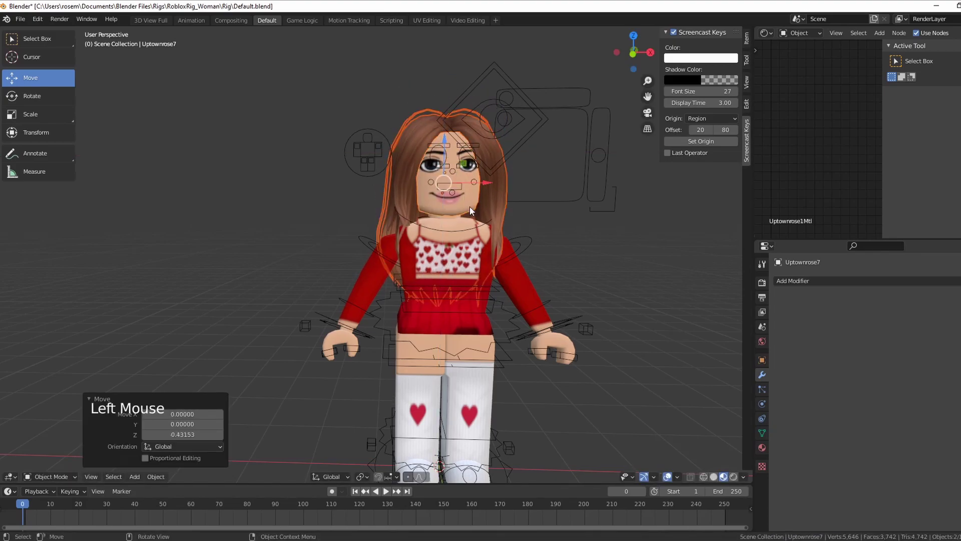
- Nudge the head and hair 0.01913 up on Z to fit the neck, then deselect
scroll(469, 206, down, 2)
shift+middle_drag(474, 218, 422, 242)
scroll(422, 239, up, 3)
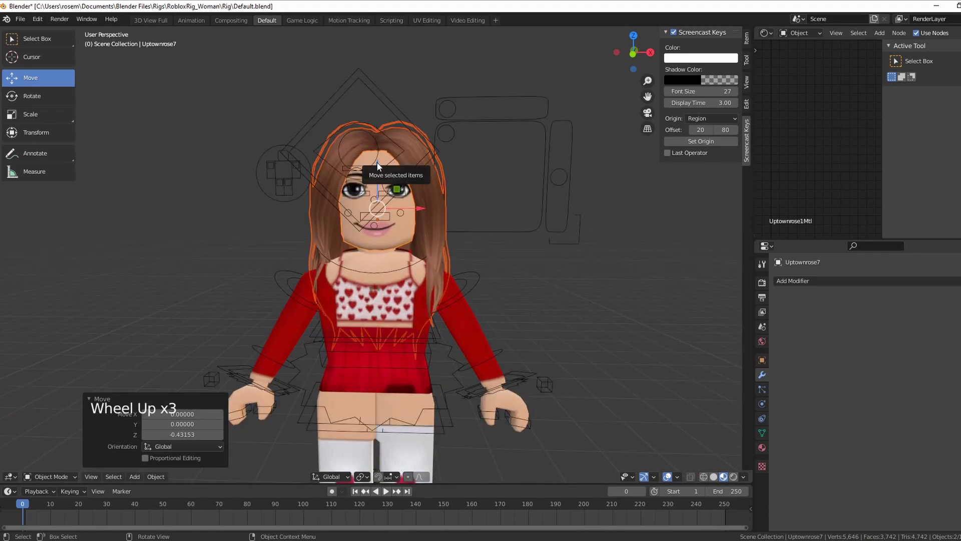
drag(376, 163, 378, 163)
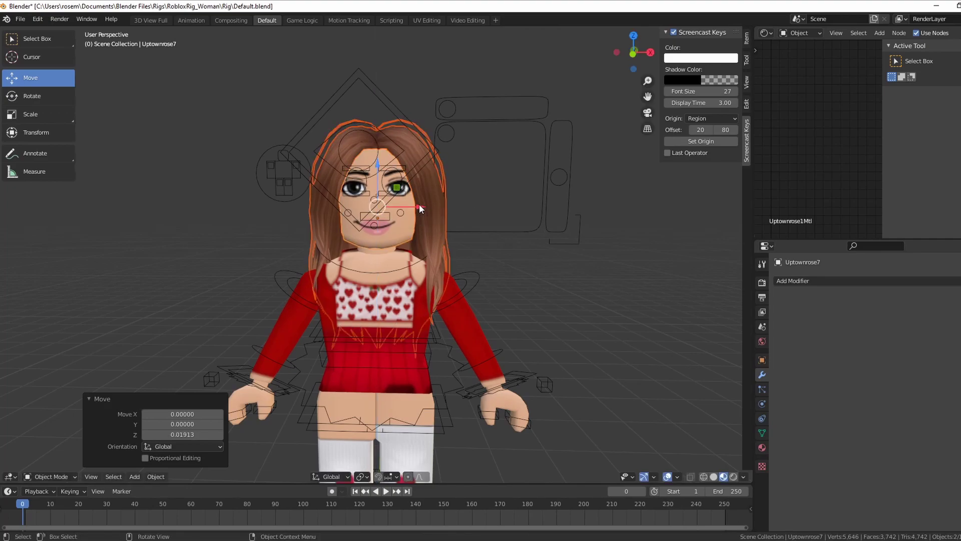
middle_drag(419, 203, 414, 214)
scroll(421, 208, down, 4)
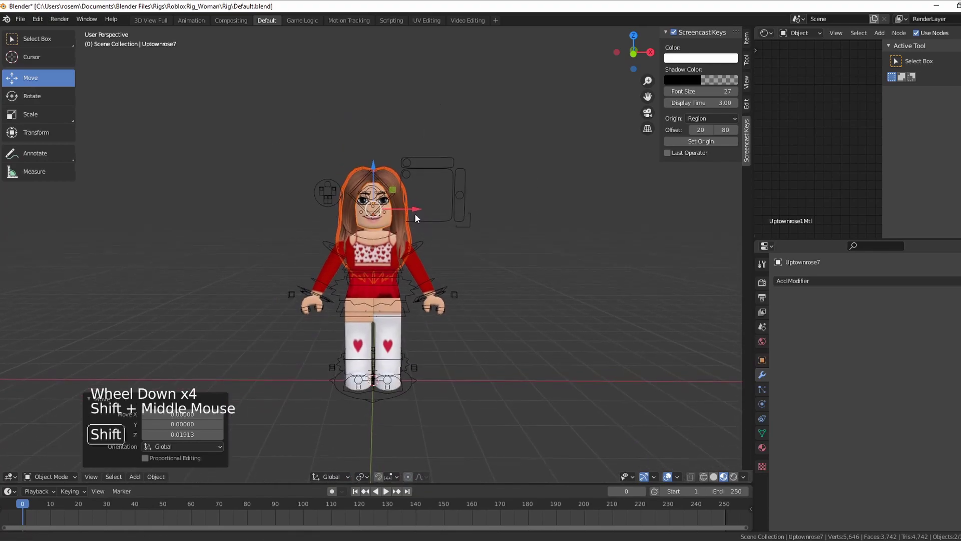
scroll(415, 214, up, 2)
click(218, 290)
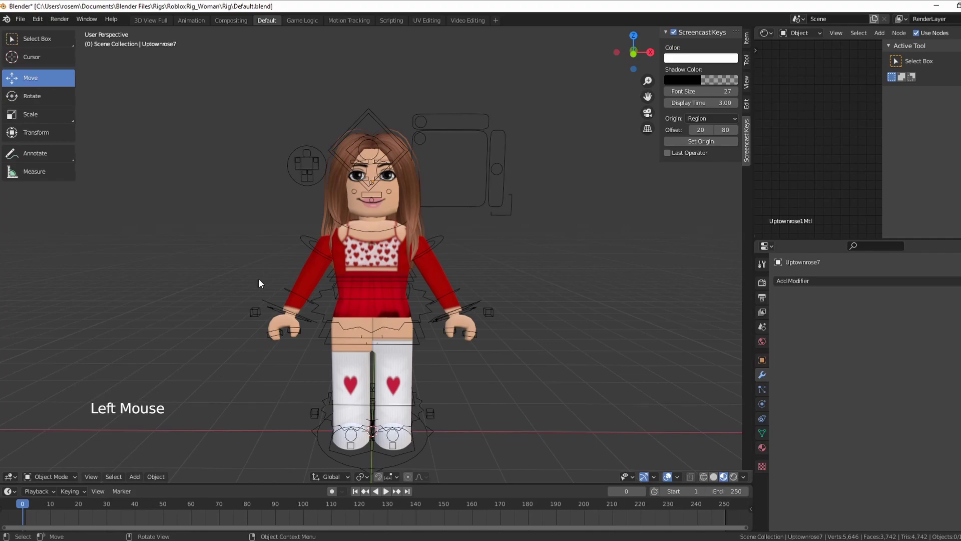
- Save the woman rig scene under the new name two folks.blend
click(20, 19)
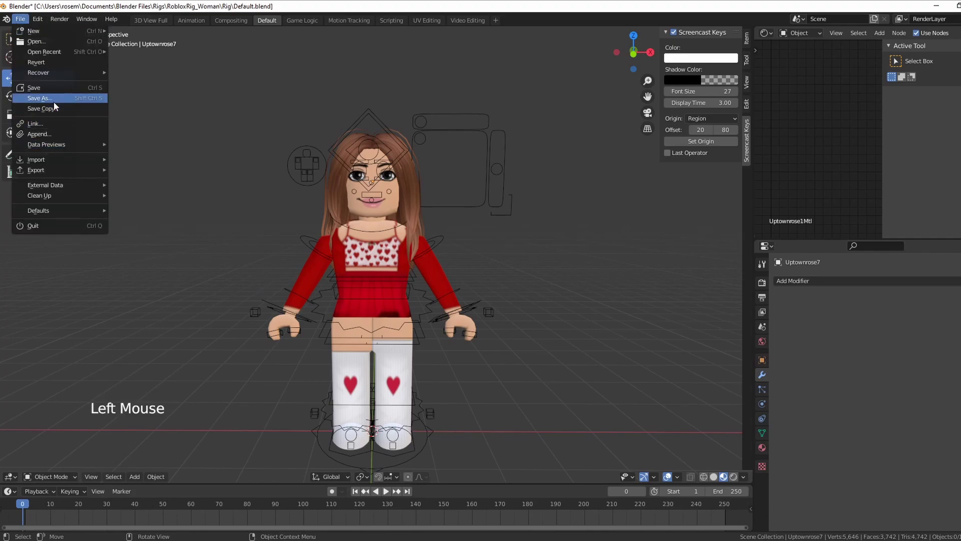
click(40, 98)
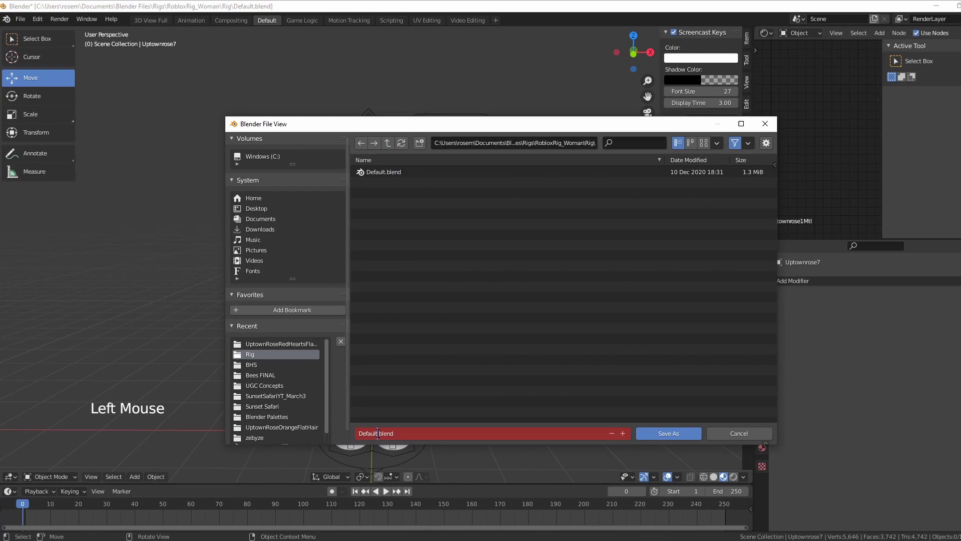
key(ctrl+BackSpace)
text(two fo)
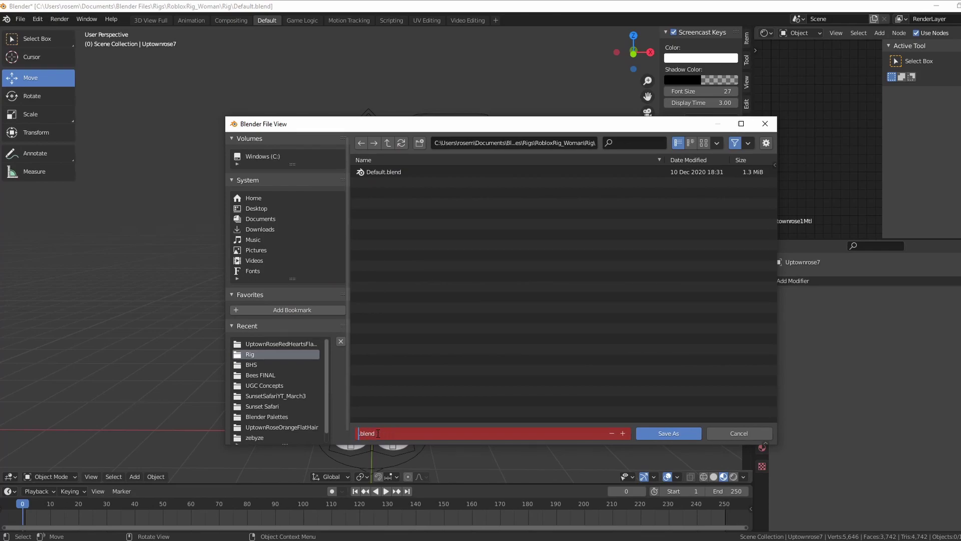
text(lde)
key(Return)
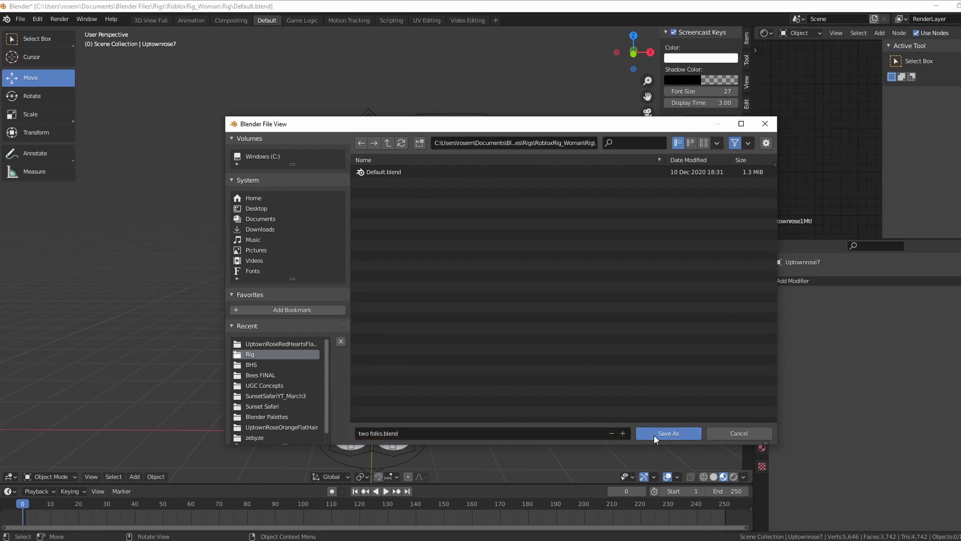
click(654, 433)
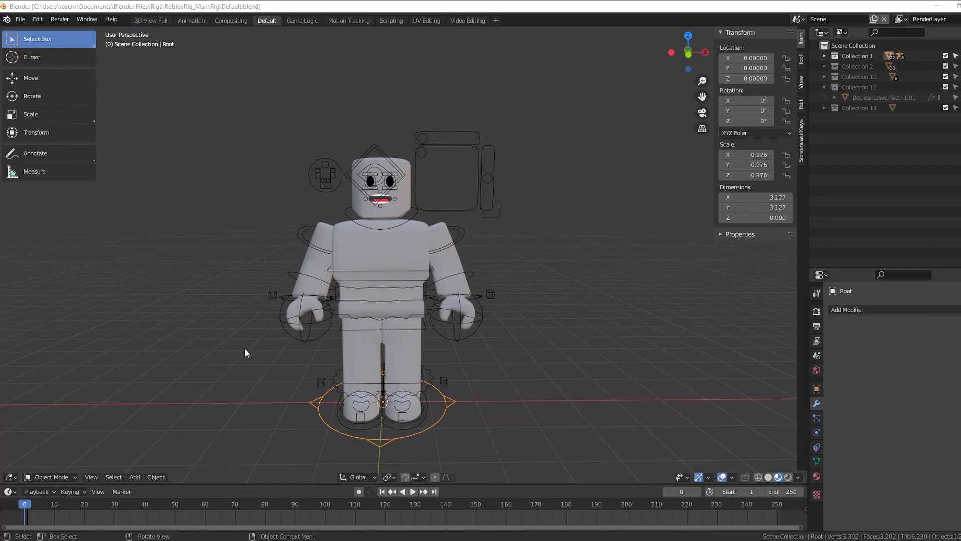
- Select all 20 objects of the man rig and copy them
drag(186, 89, 612, 447)
middle_drag(603, 440, 576, 435)
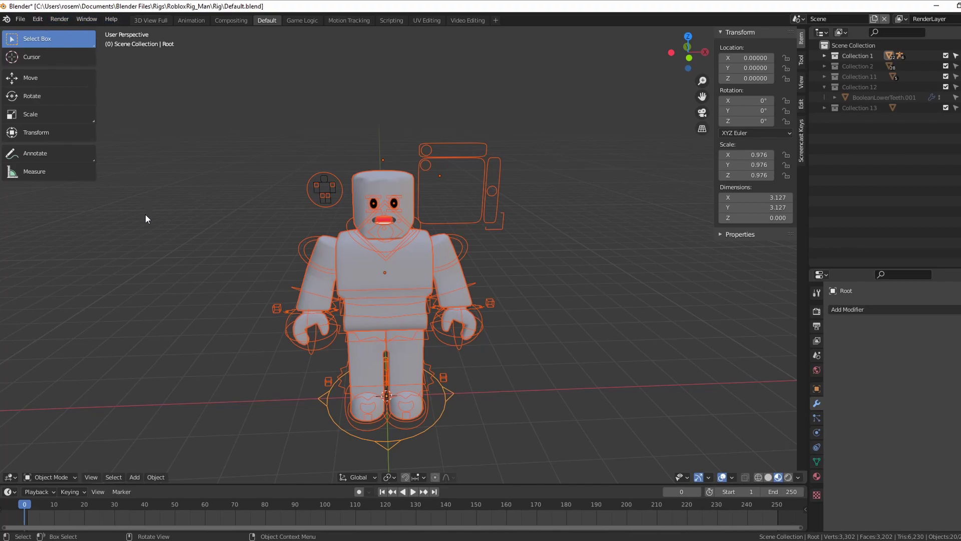
key(ctrl+c)
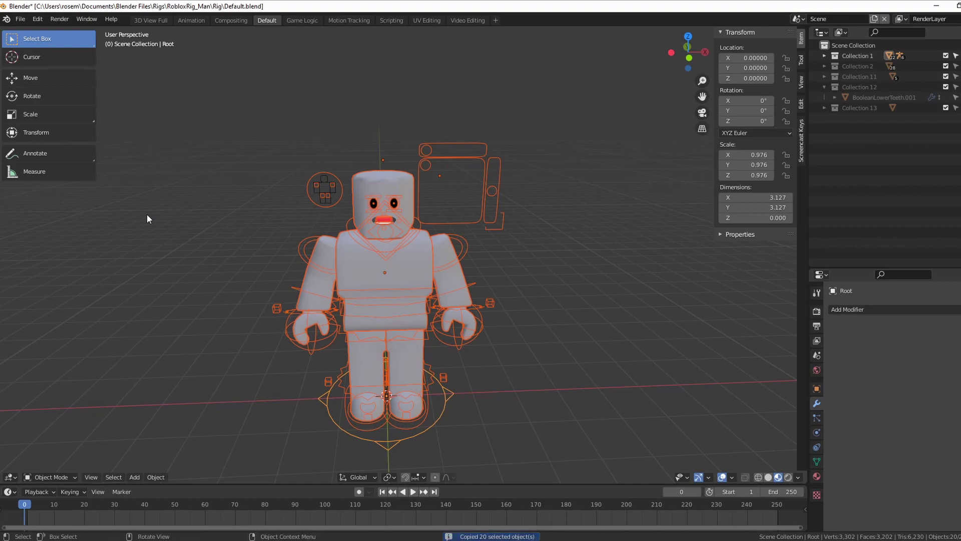
- Open two folks.blend from RobloxRig_Woman/Rig without saving the man rig file
click(20, 18)
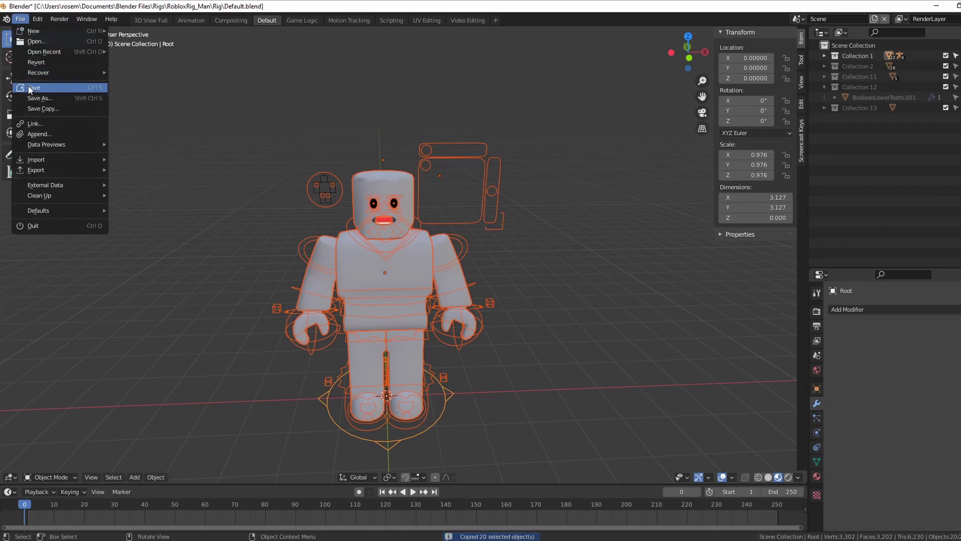
click(39, 42)
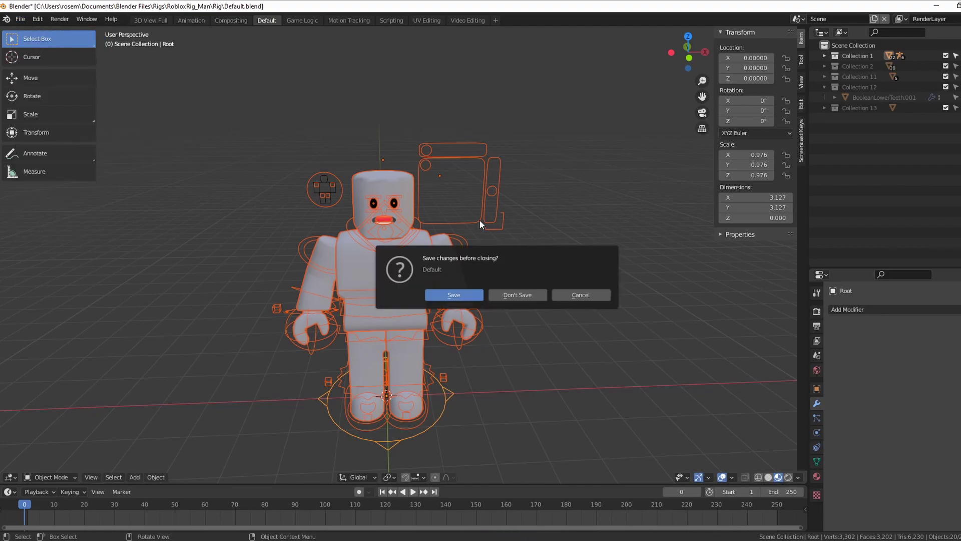
click(512, 293)
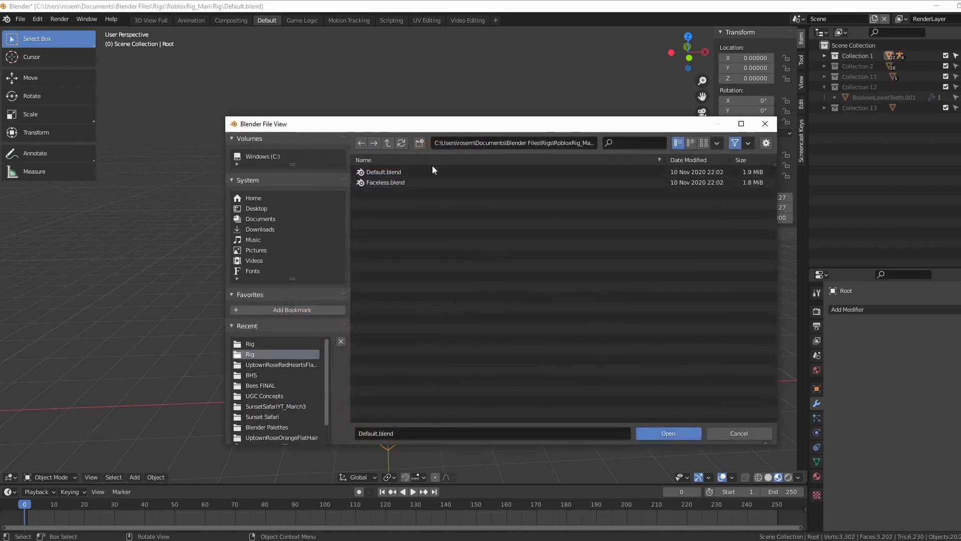
click(386, 143)
click(386, 144)
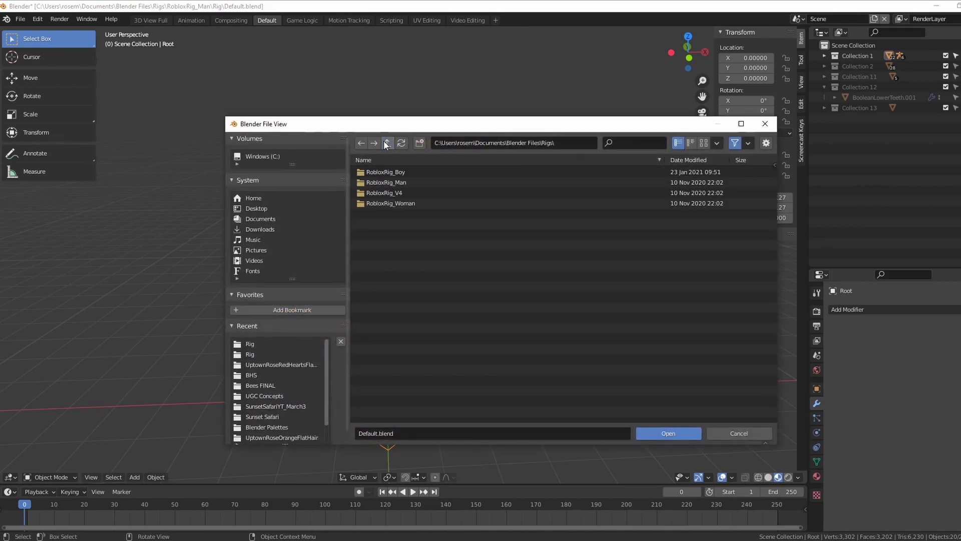
click(381, 202)
click(371, 172)
click(372, 180)
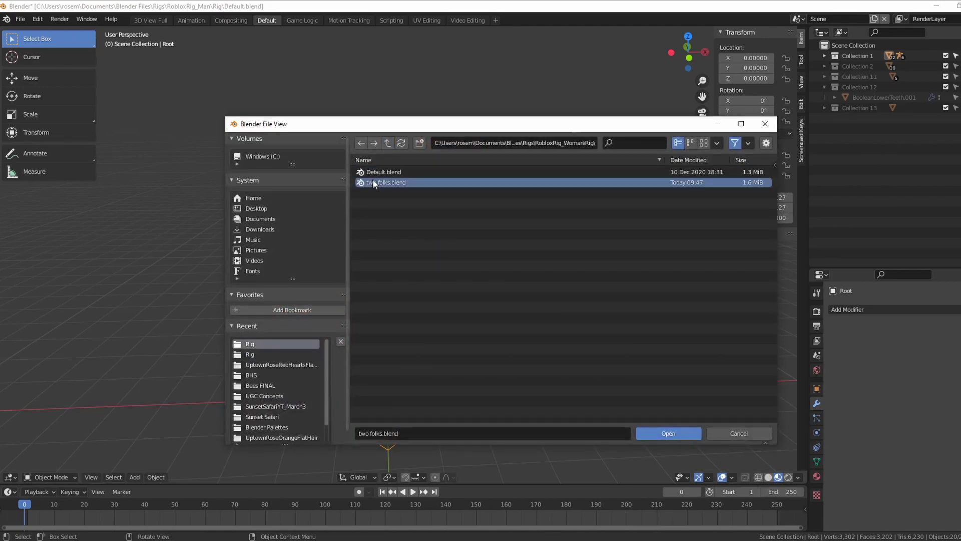
click(666, 430)
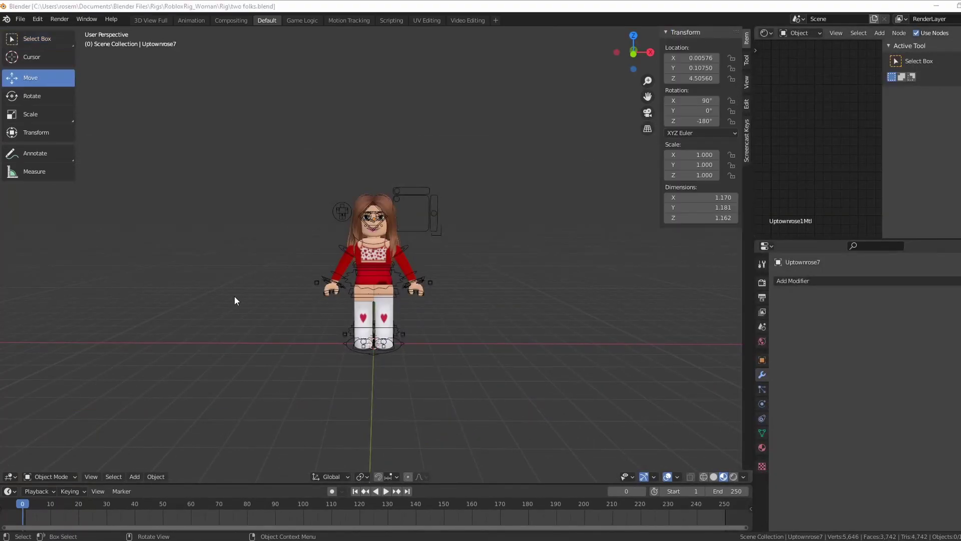
- Paste the copied man rig objects into the two folks scene
scroll(251, 293, down, 1)
middle_drag(251, 293, 241, 308)
scroll(241, 308, up, 1)
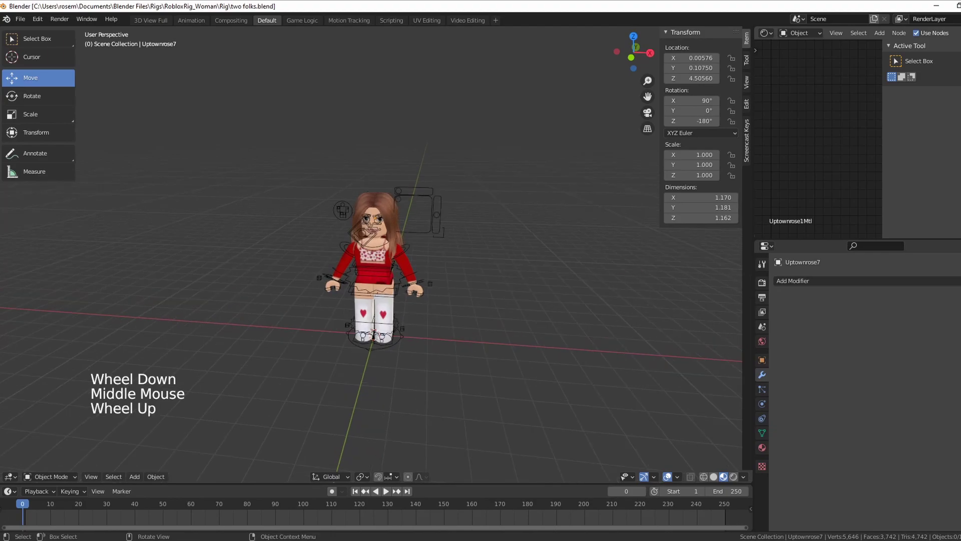
scroll(150, 231, down, 1)
middle_drag(150, 232, 170, 254)
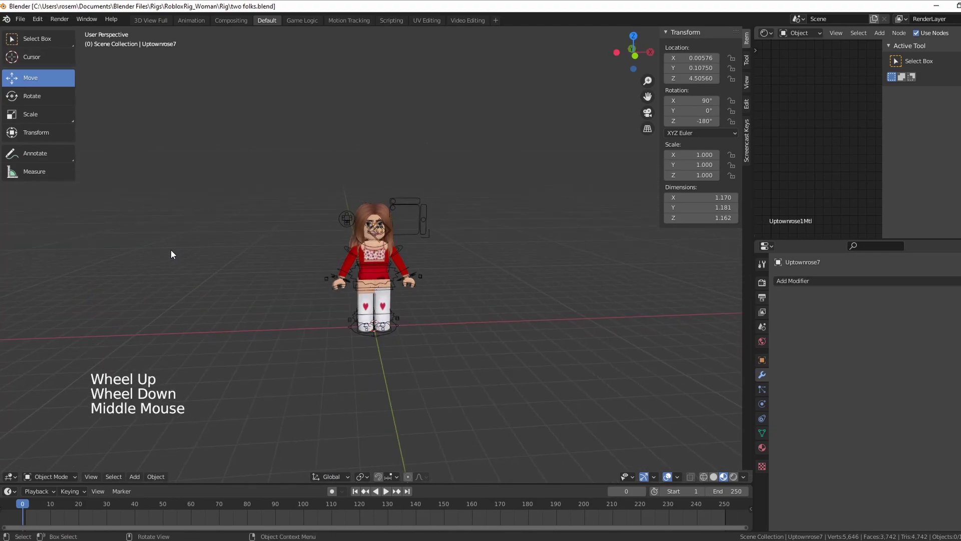
key(ctrl+v)
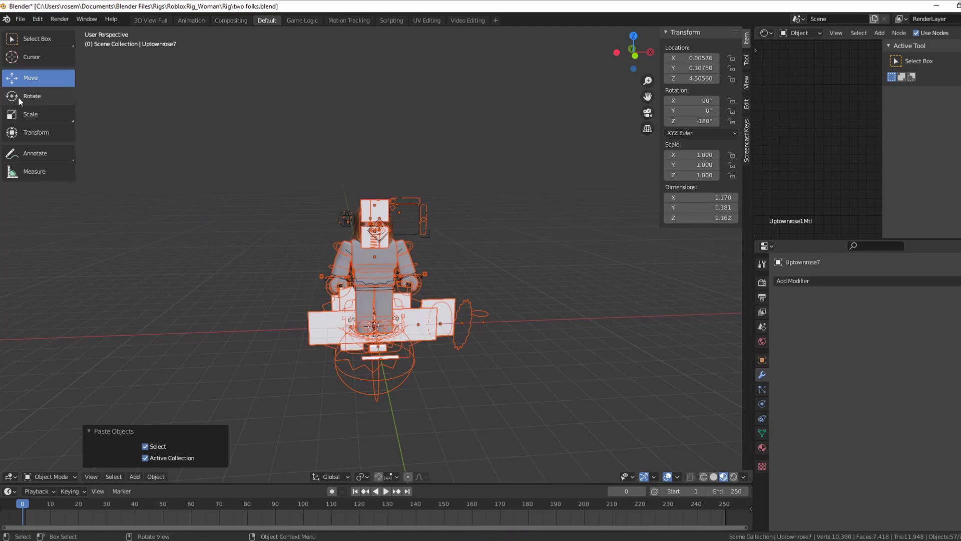
- Slide the pasted man rig along X beside the woman, then select its head box
click(25, 79)
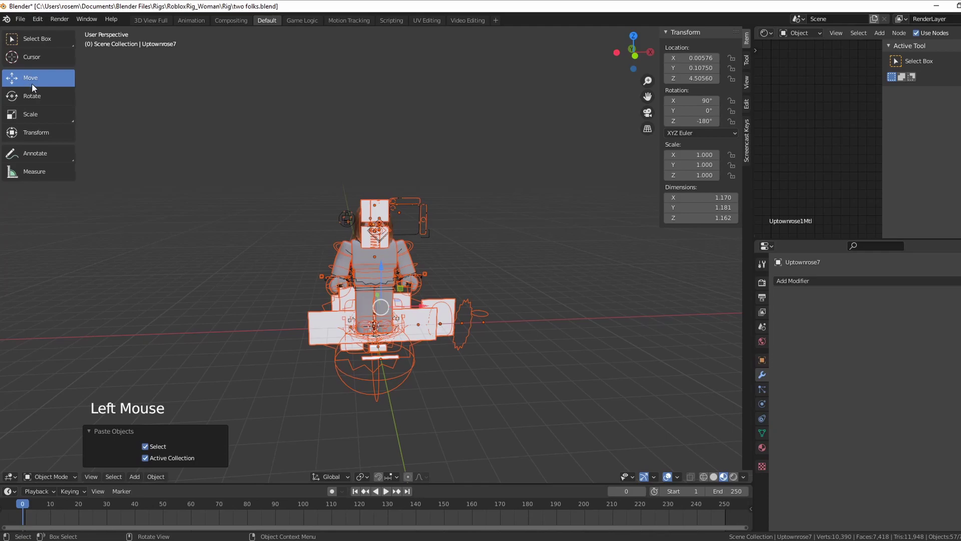
scroll(289, 269, down, 1)
middle_drag(289, 269, 264, 281)
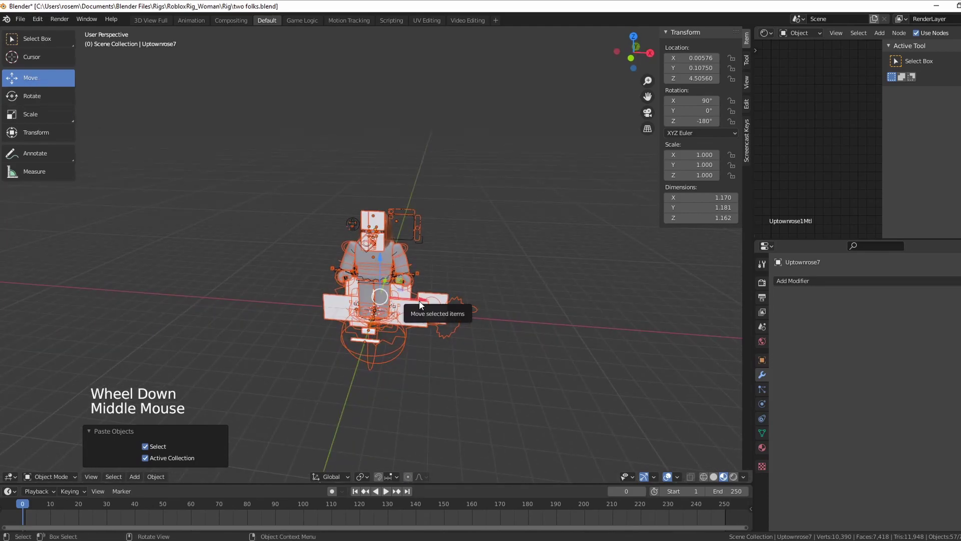
drag(418, 301, 163, 252)
shift+middle_drag(162, 253, 502, 251)
scroll(466, 294, up, 5)
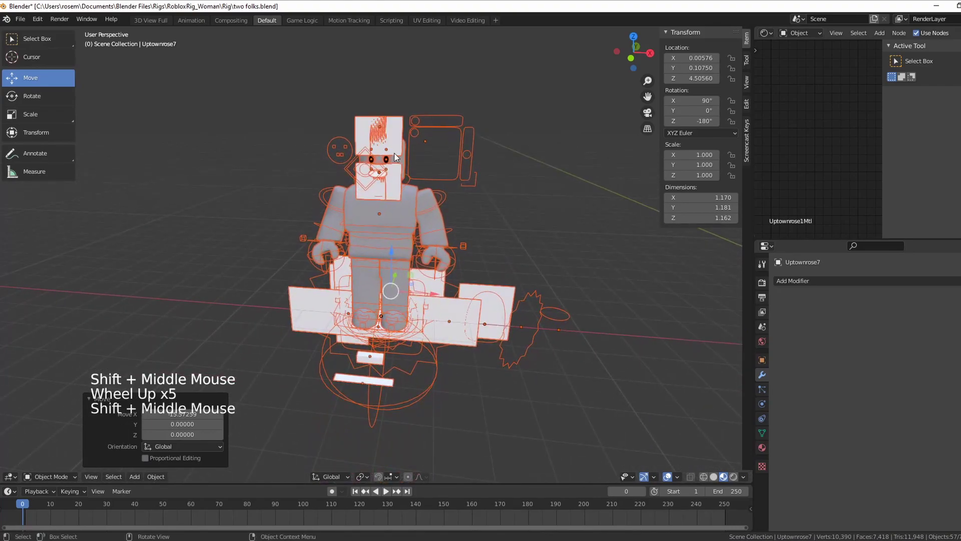
click(356, 127)
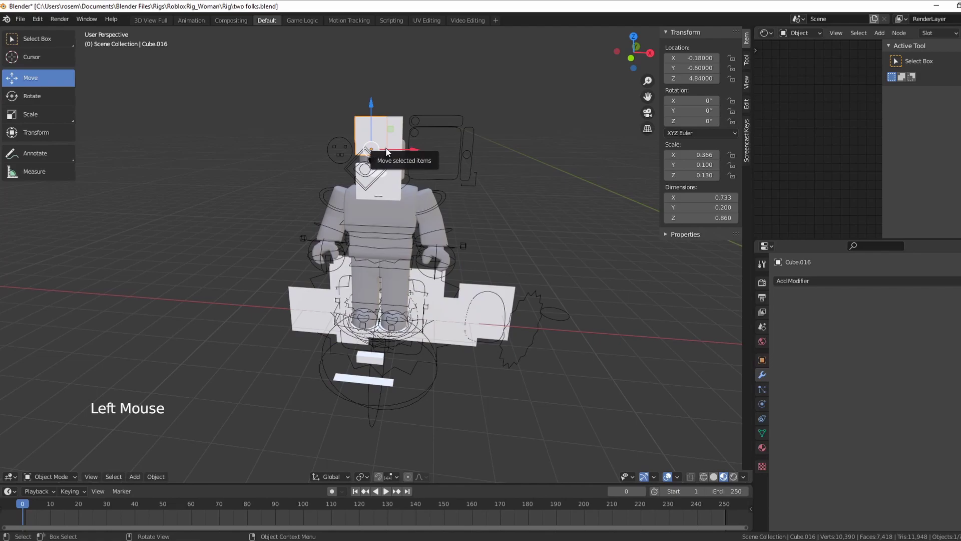
- Delete the two head boxes and the small face parts from the grey male rig
key(Delete)
click(397, 126)
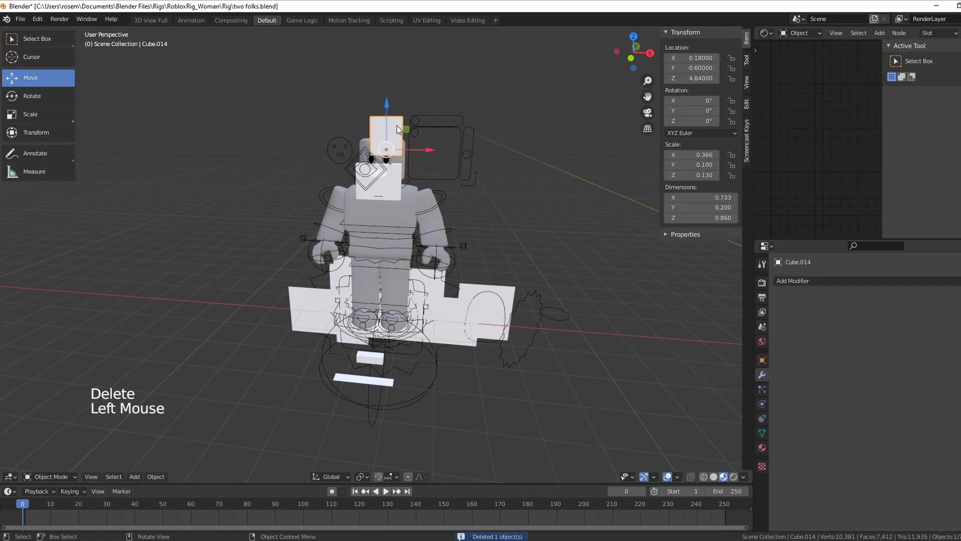
key(Delete)
click(392, 190)
key(Delete)
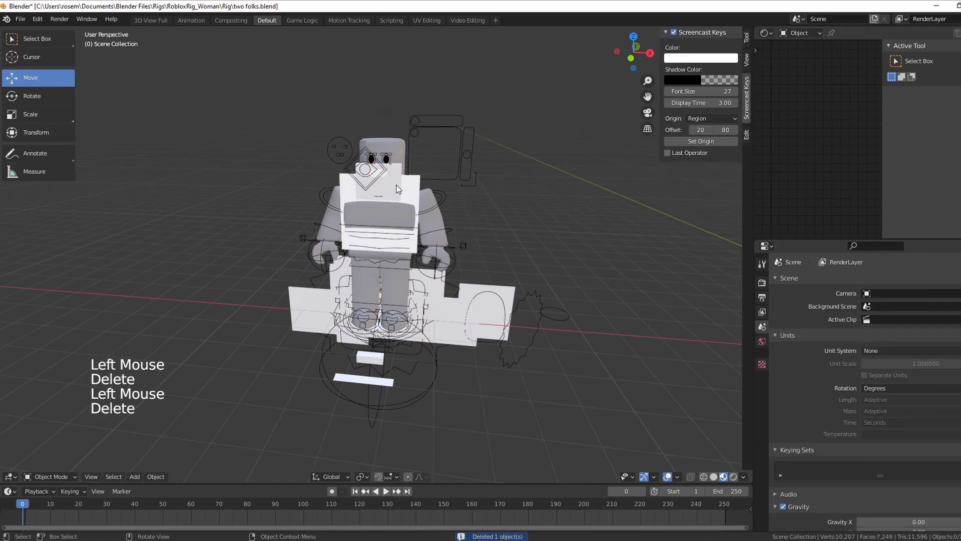
click(380, 194)
key(Delete)
click(365, 194)
key(Delete)
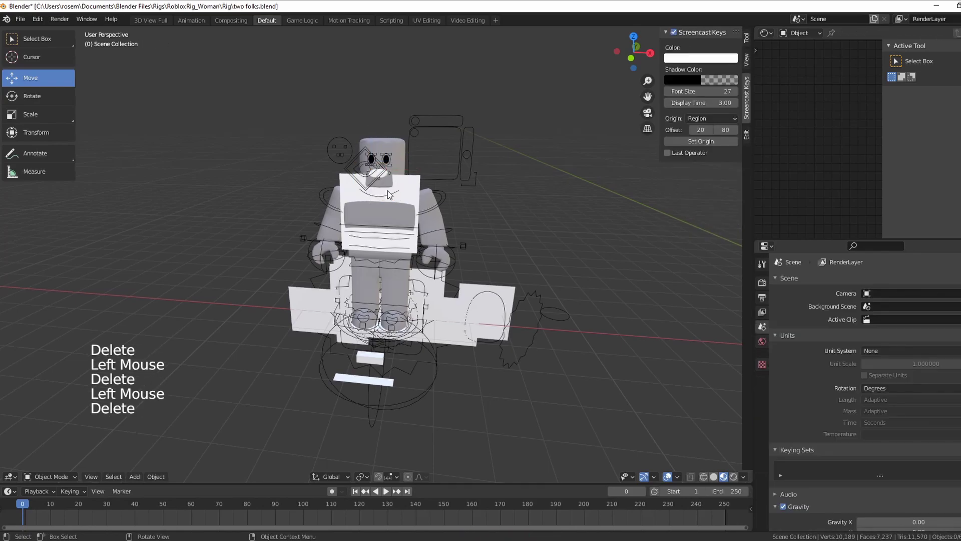
click(416, 190)
key(Delete)
- Delete the object near the face, the head mesh, the neck part and the white plane above the head
middle_drag(417, 190, 389, 155)
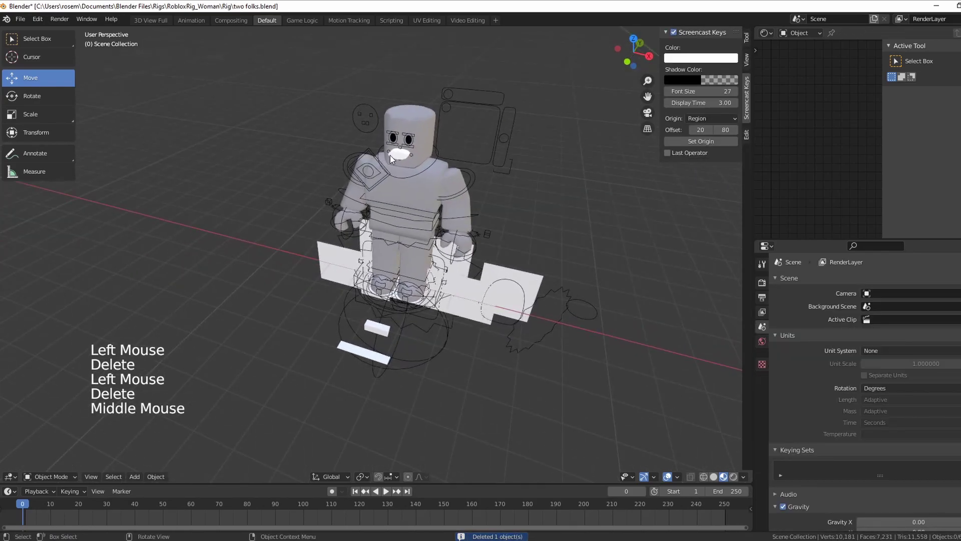
click(393, 151)
key(Delete)
click(416, 129)
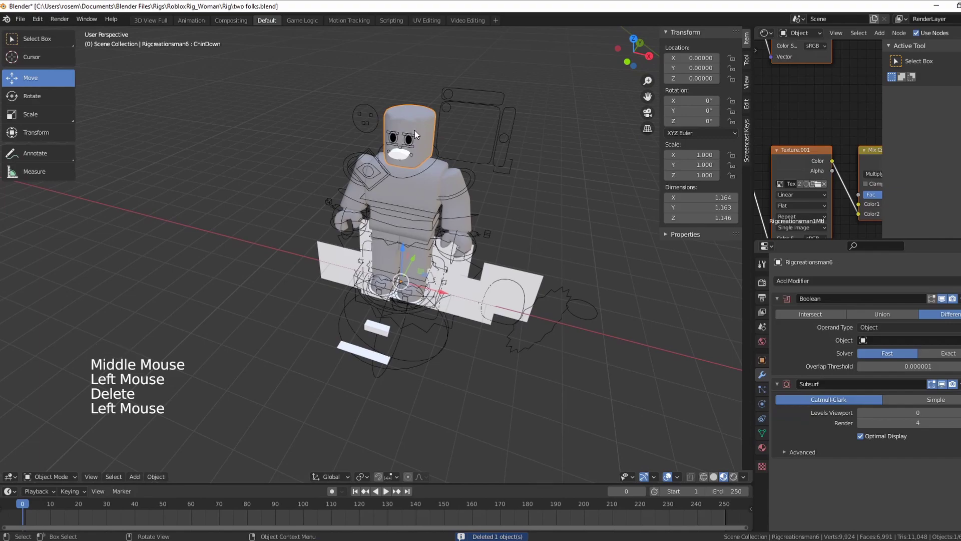
key(Delete)
click(401, 154)
key(Delete)
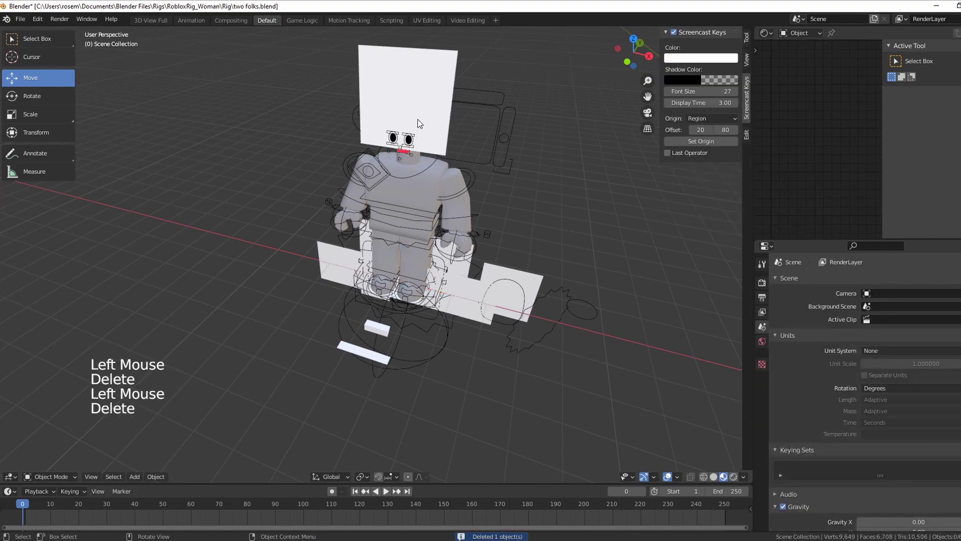
click(418, 118)
key(Delete)
- Delete both eye objects and another unwanted object on the rig
click(411, 141)
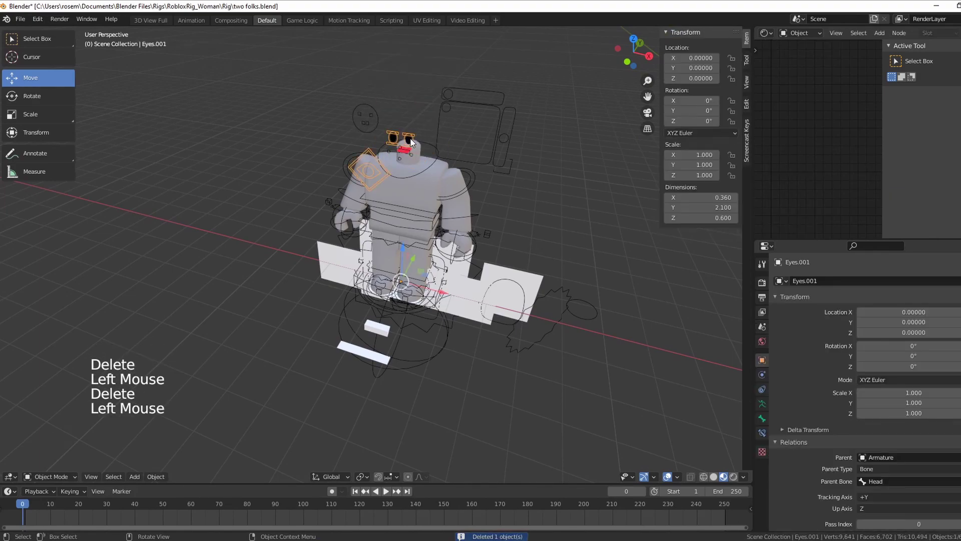
middle_drag(410, 141, 362, 119)
scroll(359, 123, up, 4)
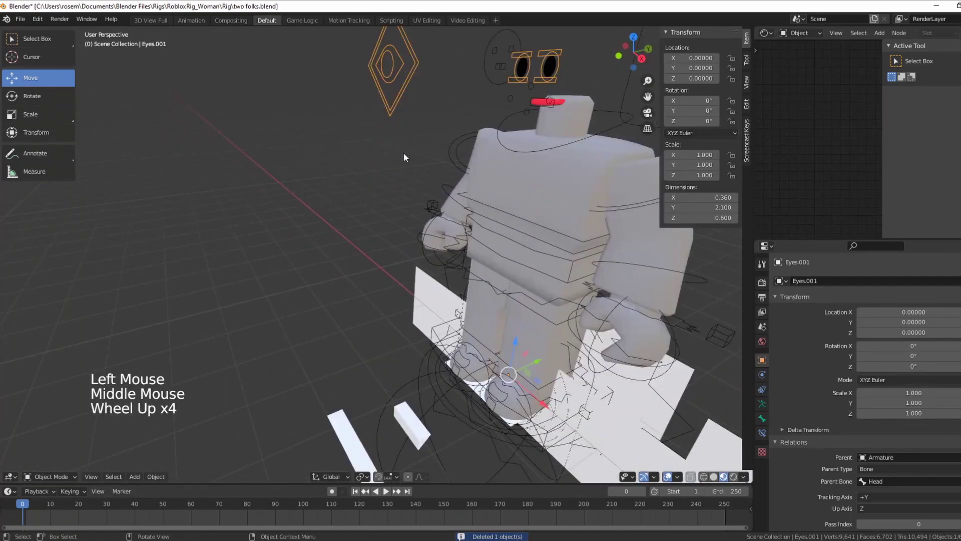
click(545, 86)
click(549, 70)
key(Delete)
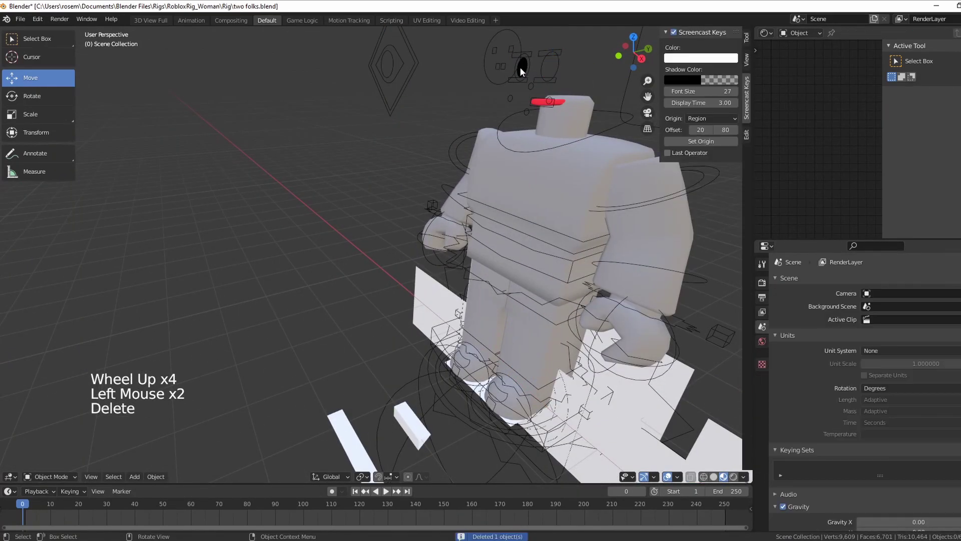
click(519, 67)
key(Delete)
scroll(570, 115, down, 1)
middle_drag(571, 115, 534, 146)
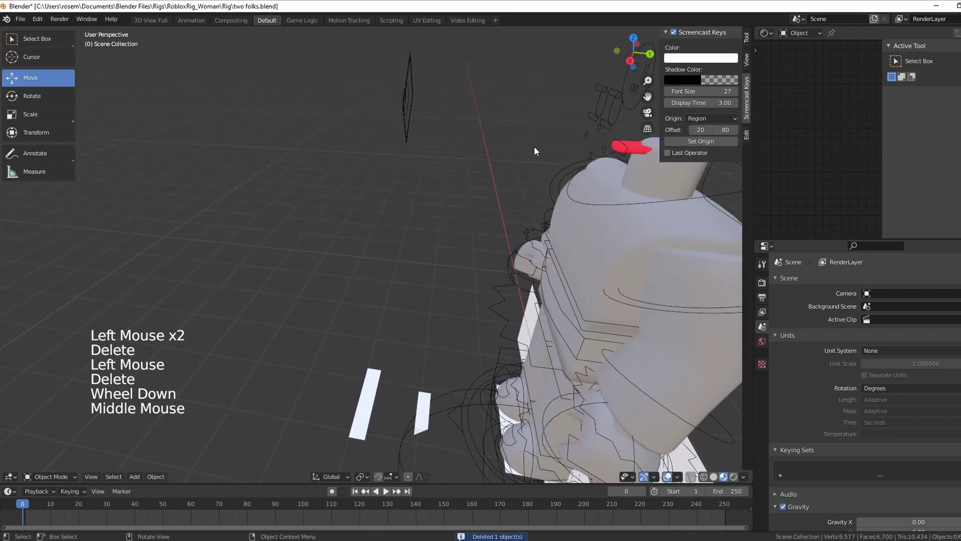
click(637, 146)
key(Delete)
- Delete Plane.007, Plane.015 and the long white plane below the feet
middle_drag(462, 297, 505, 291)
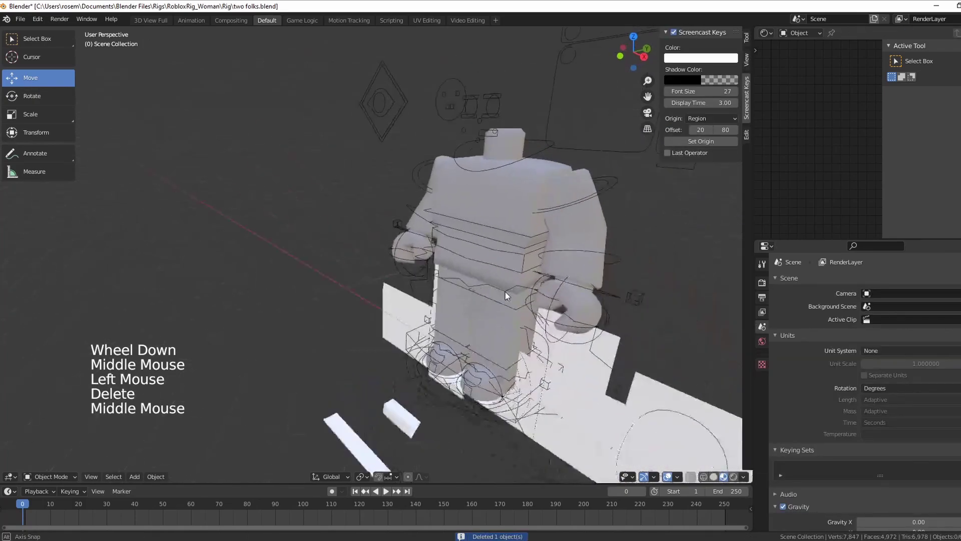
click(363, 345)
scroll(371, 336, down, 3)
middle_drag(370, 339, 361, 351)
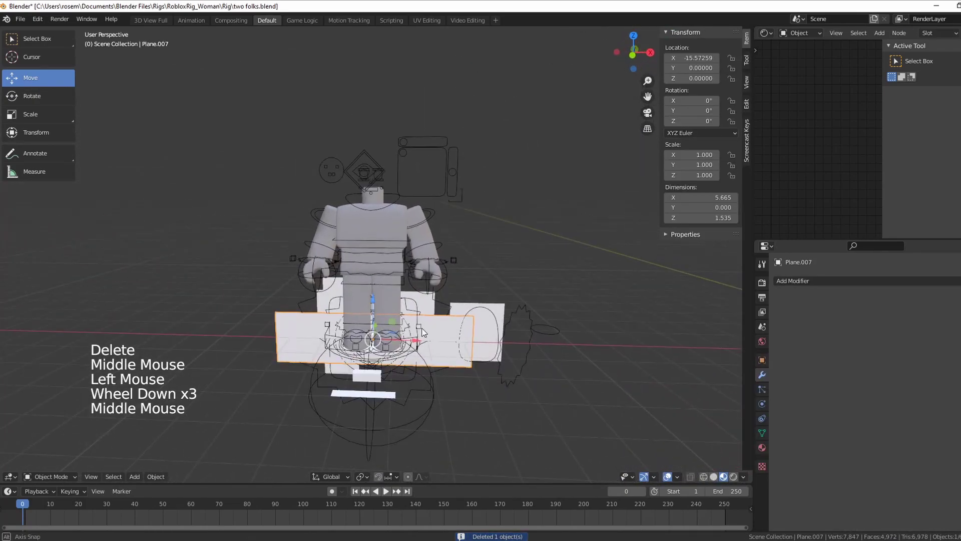
key(Delete)
click(366, 376)
key(Delete)
click(365, 394)
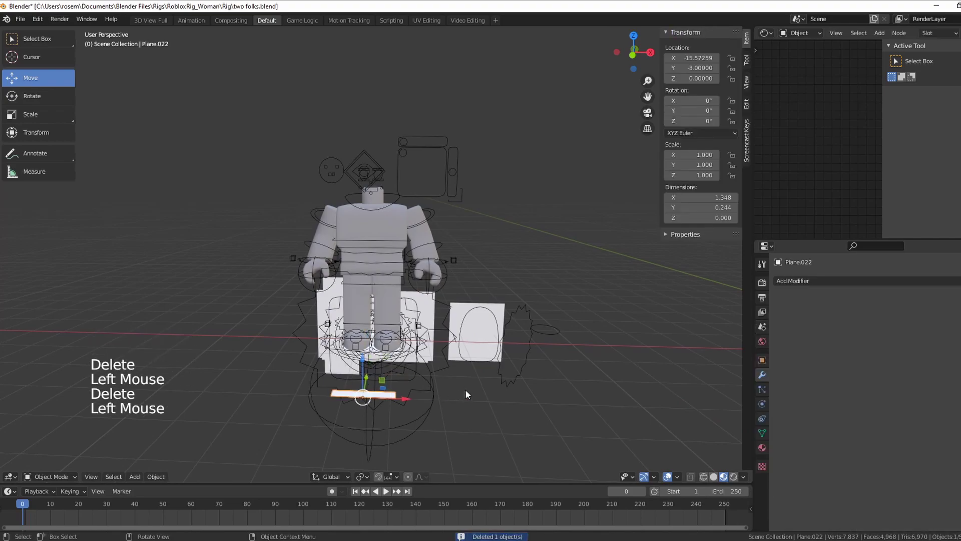
key(Delete)
- Delete the two remaining white planes on the right beside the rig
middle_drag(466, 388, 461, 331)
click(505, 318)
key(Delete)
click(521, 313)
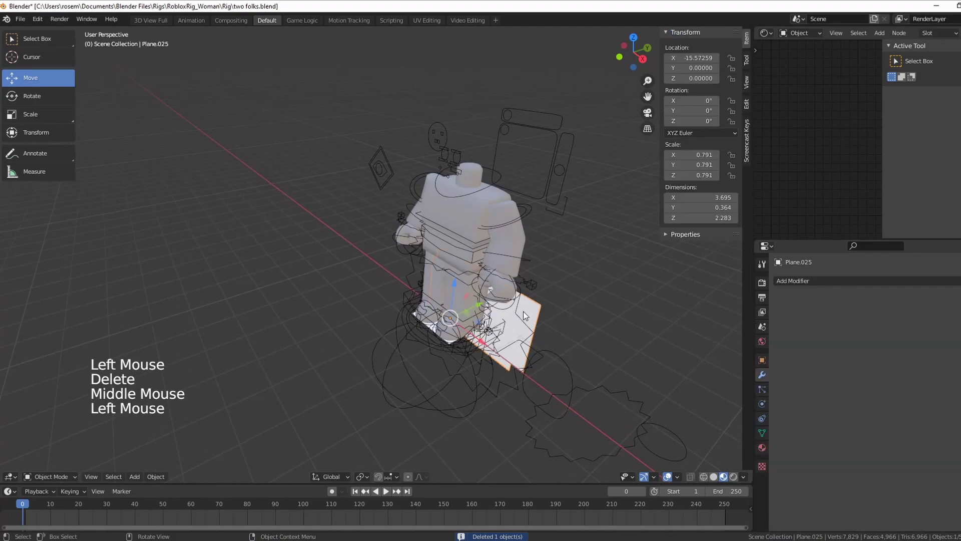
key(Delete)
middle_drag(361, 324, 458, 282)
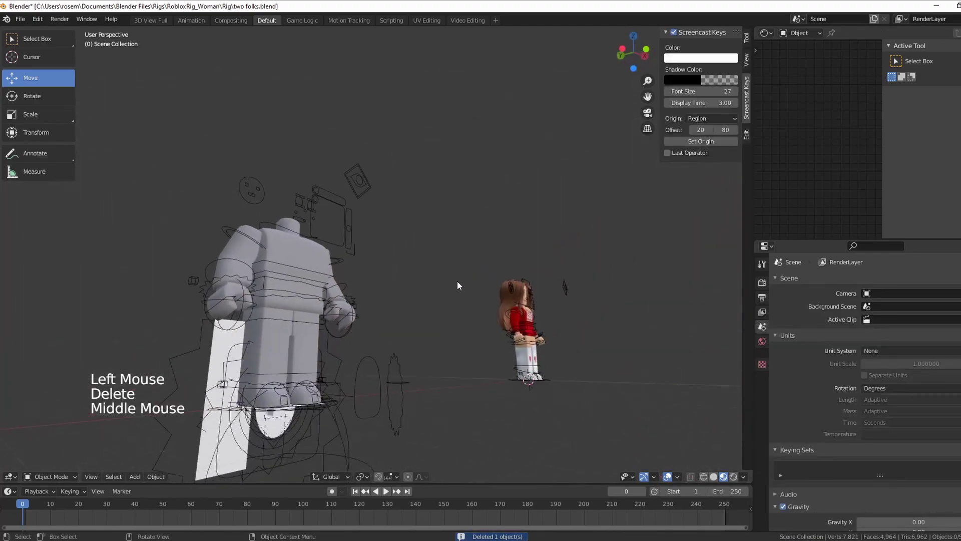
- Delete the white plane lying beneath the grey rig
click(218, 344)
key(Delete)
scroll(290, 374, down, 2)
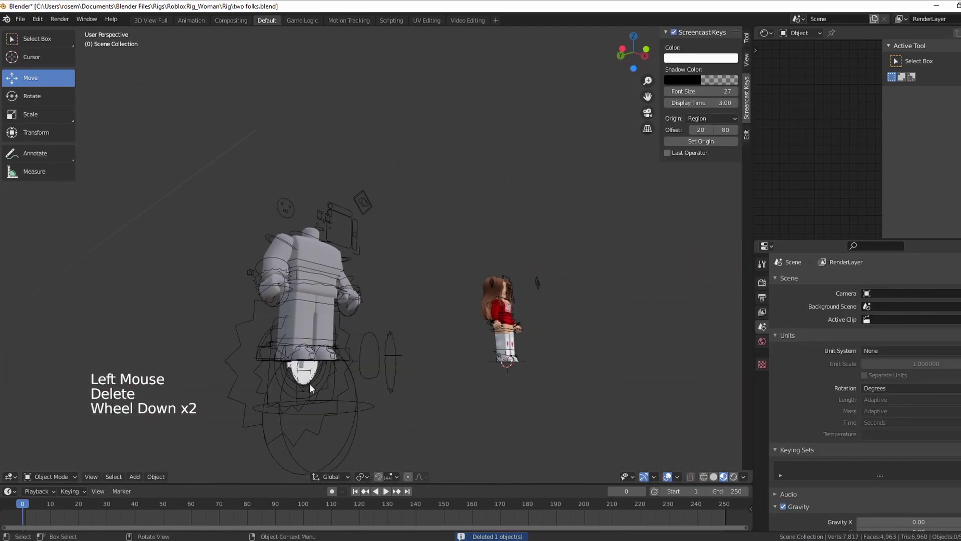
middle_drag(310, 388, 564, 363)
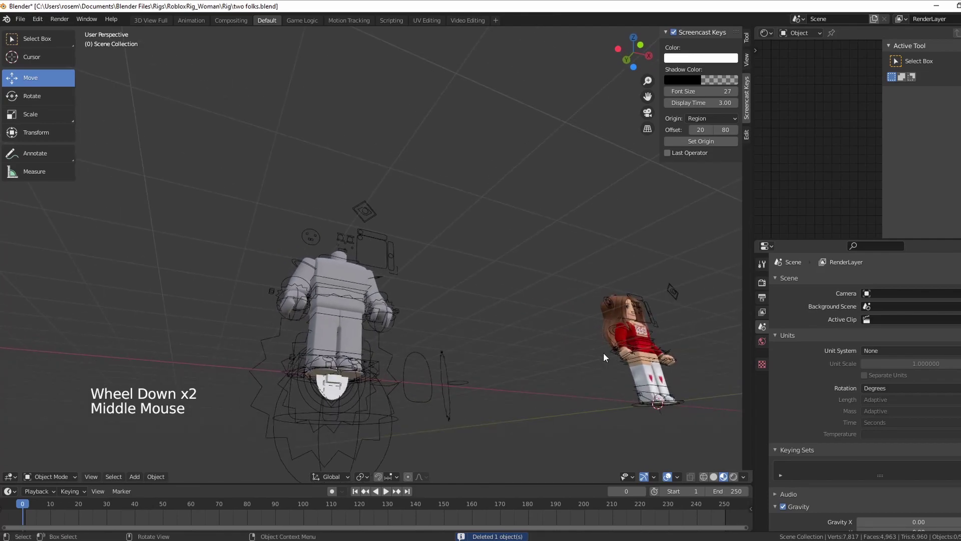
scroll(601, 376, up, 1)
scroll(604, 376, down, 3)
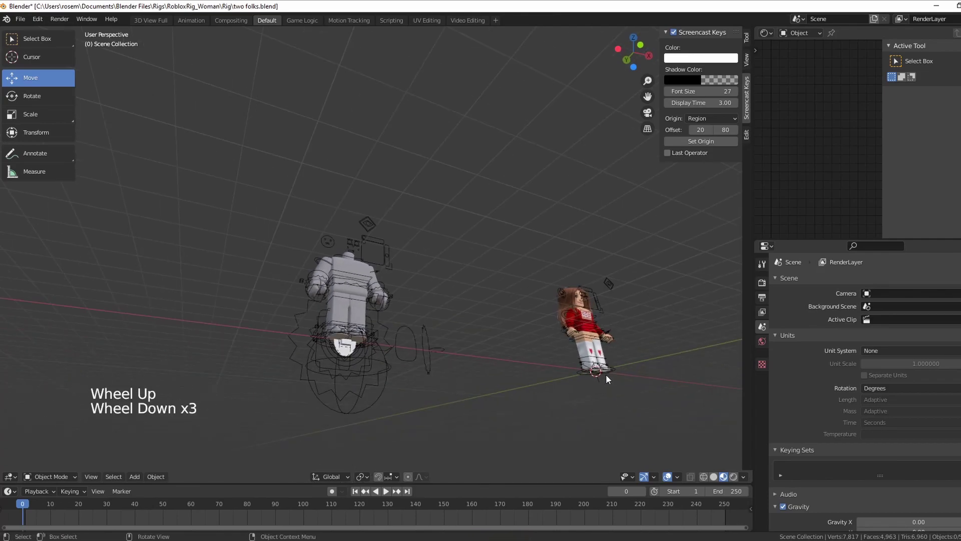
- Pan and zoom the viewport to frame the girl rig and the grey rig
shift+middle_drag(605, 374, 358, 377)
scroll(358, 376, up, 3)
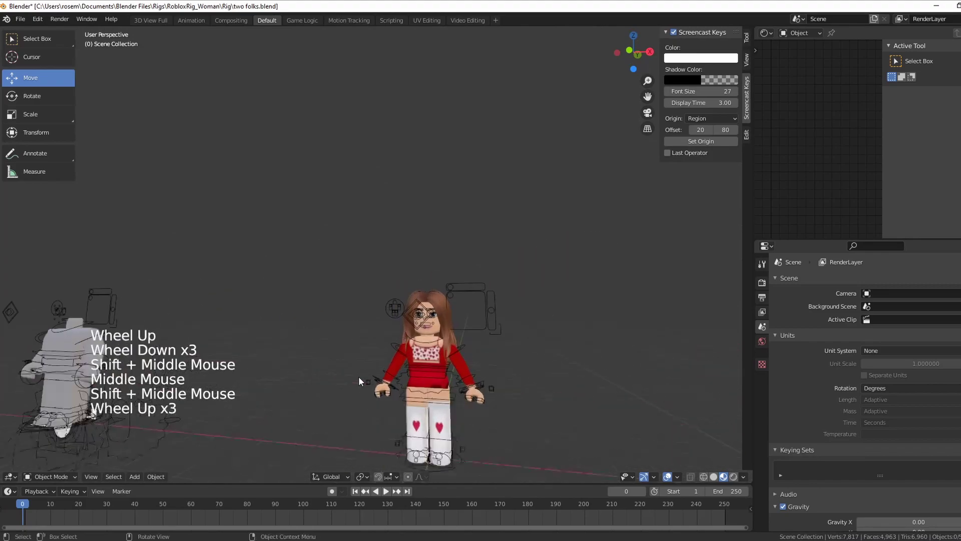
scroll(428, 423, up, 2)
shift+scroll(428, 424, down, 1)
shift+middle_drag(428, 424, 352, 260)
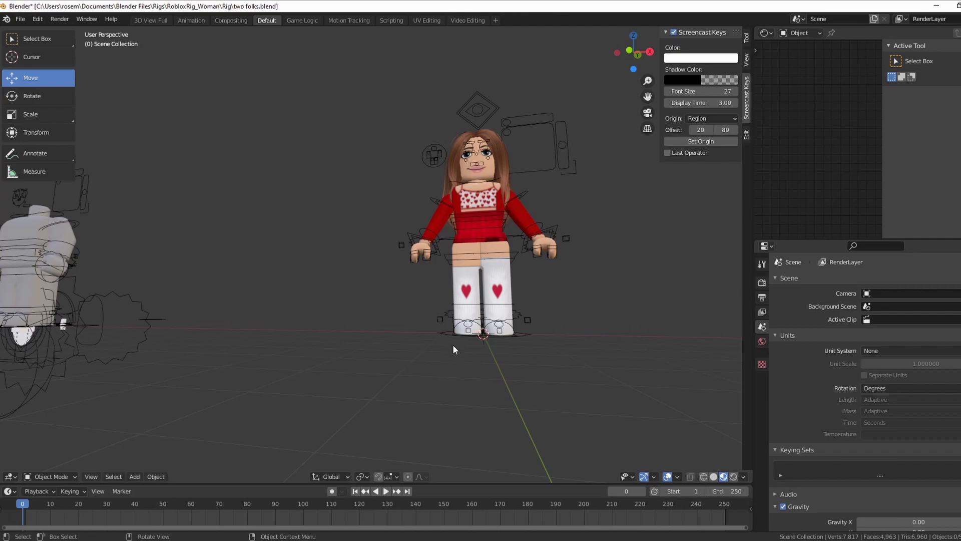
scroll(414, 373, down, 3)
shift+middle_drag(300, 345, 587, 378)
- Delete the Circle.013 control circle near the grey rig
shift+scroll(587, 378, down, 1)
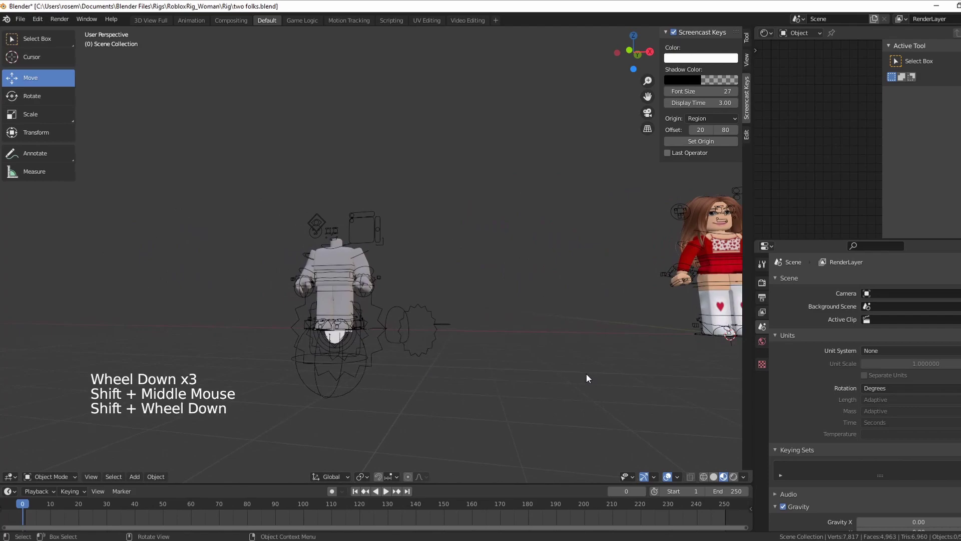
click(333, 342)
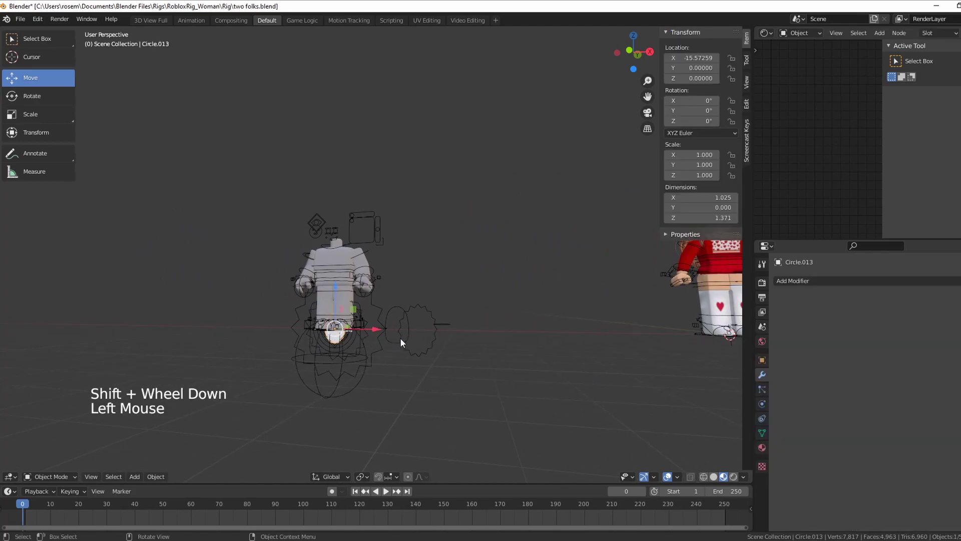
key(Delete)
middle_drag(461, 347, 384, 350)
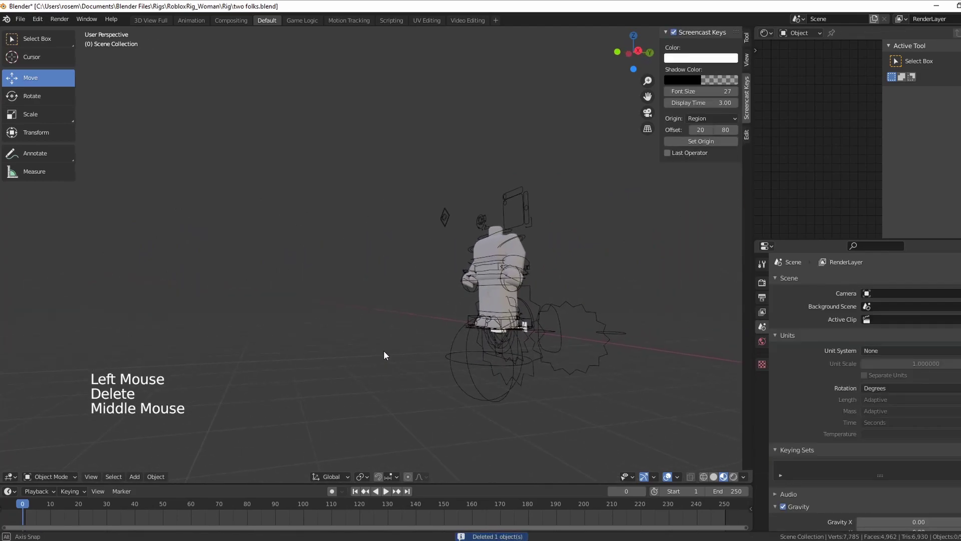
click(525, 331)
middle_drag(593, 330, 285, 404)
scroll(331, 335, up, 3)
scroll(328, 335, up, 1)
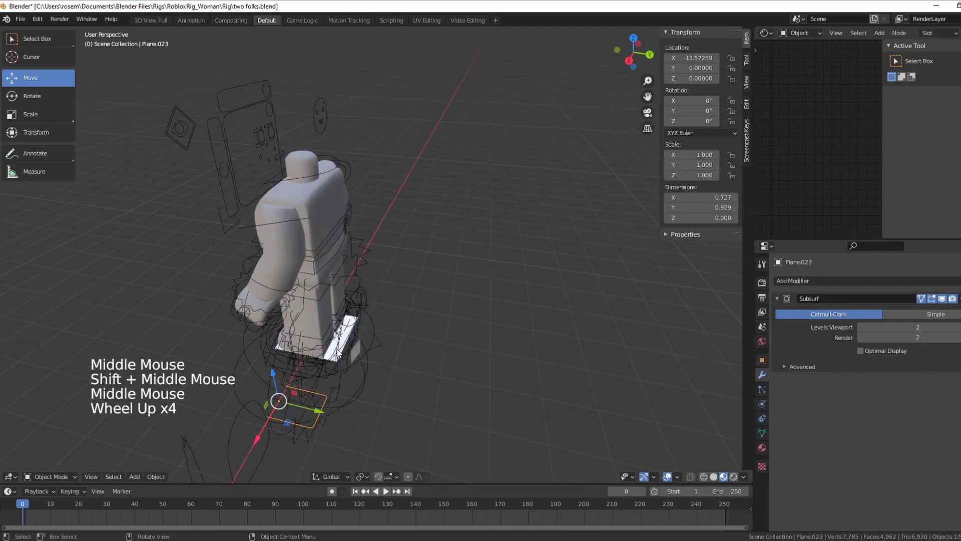
- Delete Plane.006 at the rig's feet
click(336, 353)
scroll(352, 360, down, 1)
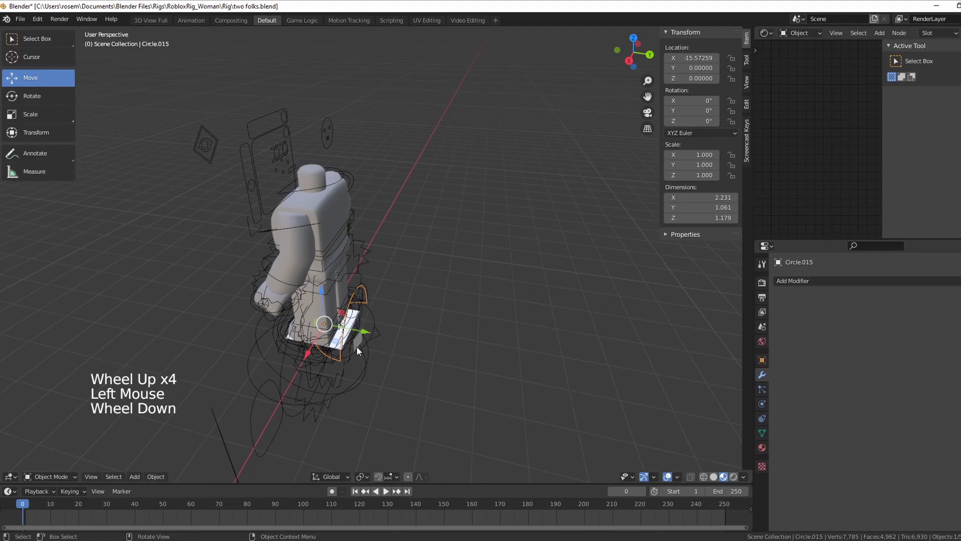
scroll(357, 347, down, 1)
middle_drag(357, 346, 491, 421)
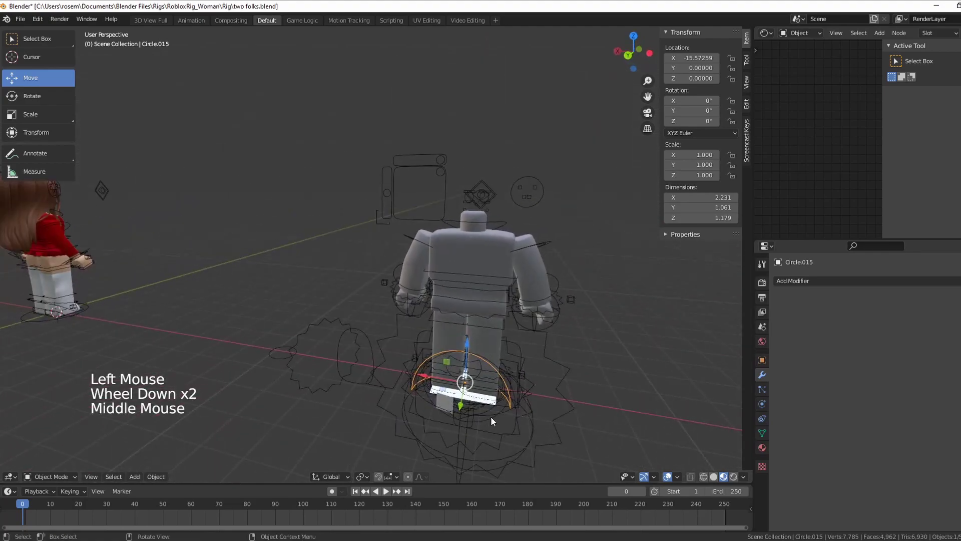
click(465, 402)
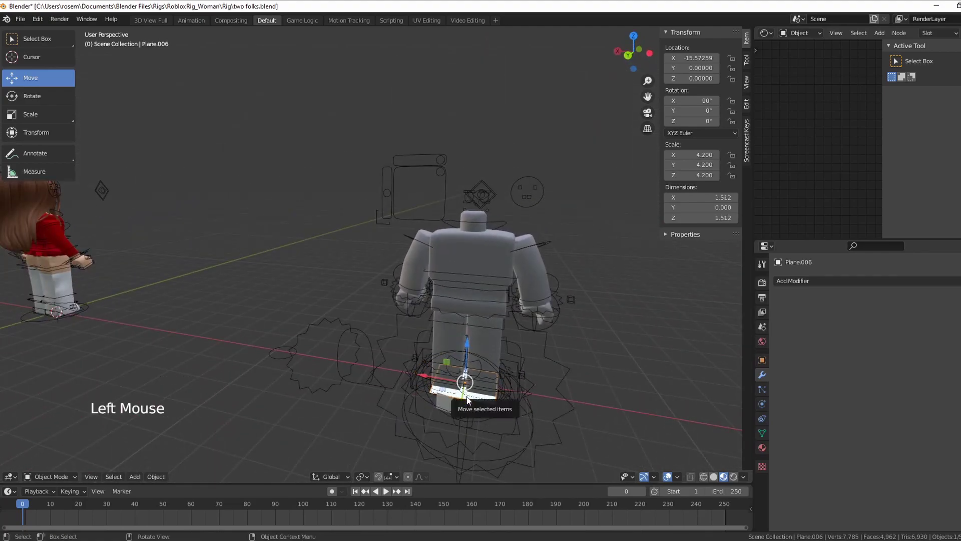
key(Delete)
- Box-select and delete the five spiky curve outlines beside the rig
click(447, 406)
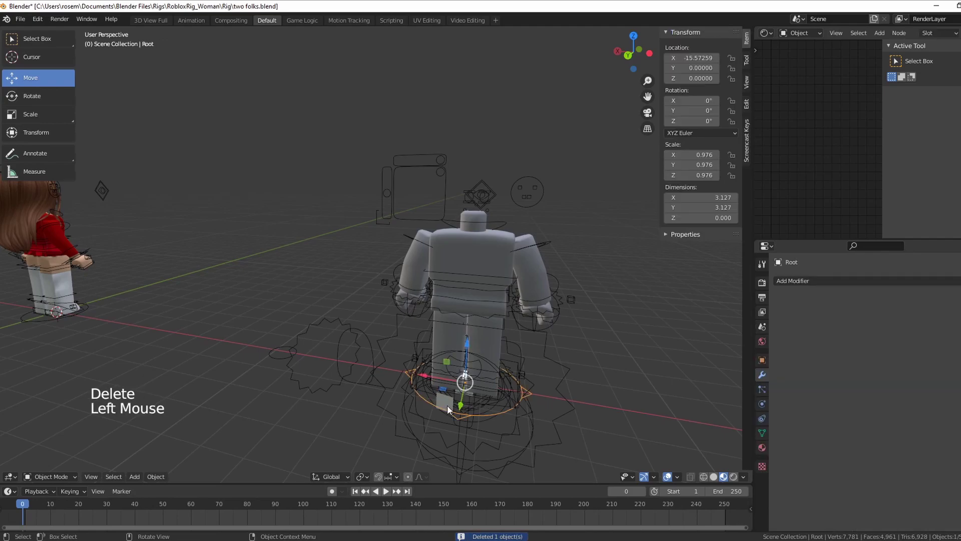
click(440, 428)
middle_drag(447, 446, 488, 454)
scroll(452, 447, up, 1)
scroll(451, 448, up, 2)
scroll(409, 431, down, 4)
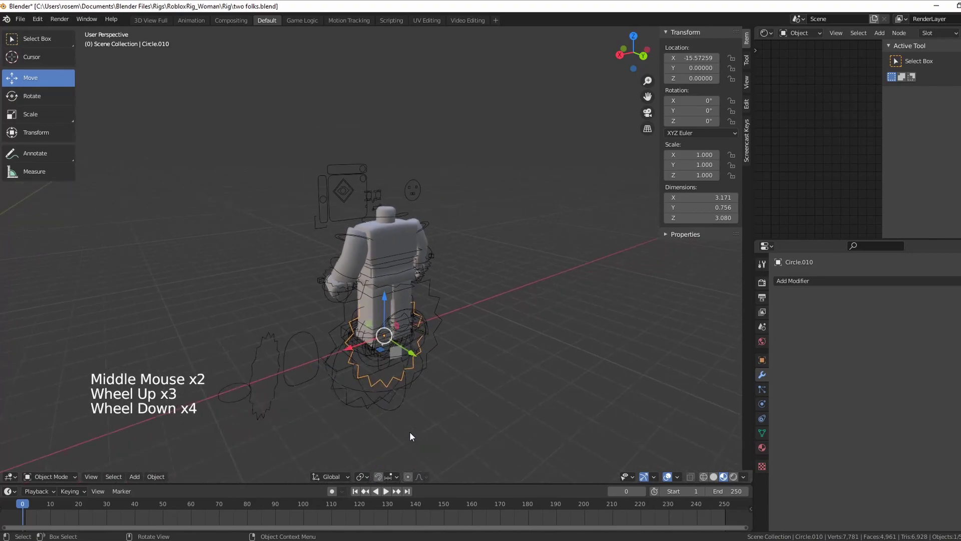
shift+middle_drag(409, 432, 413, 375)
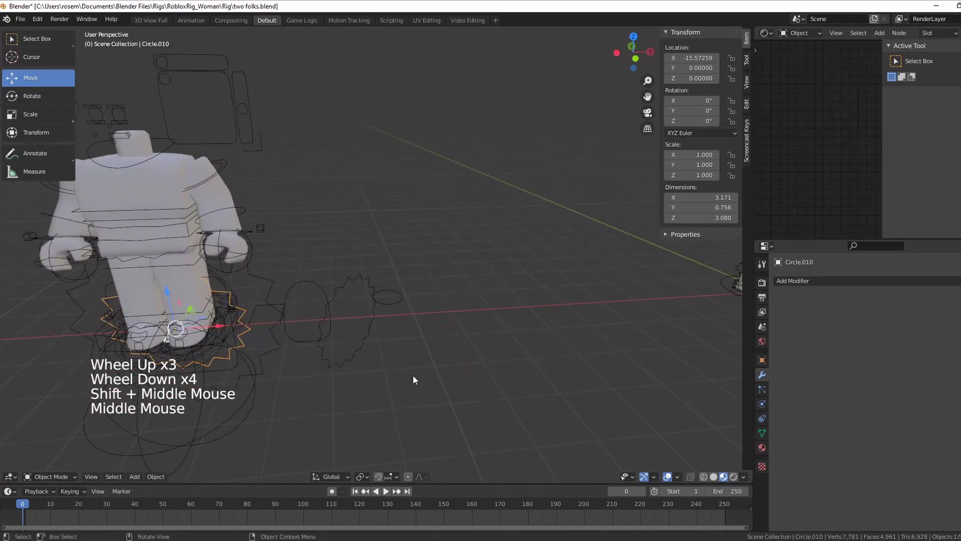
drag(272, 275, 430, 407)
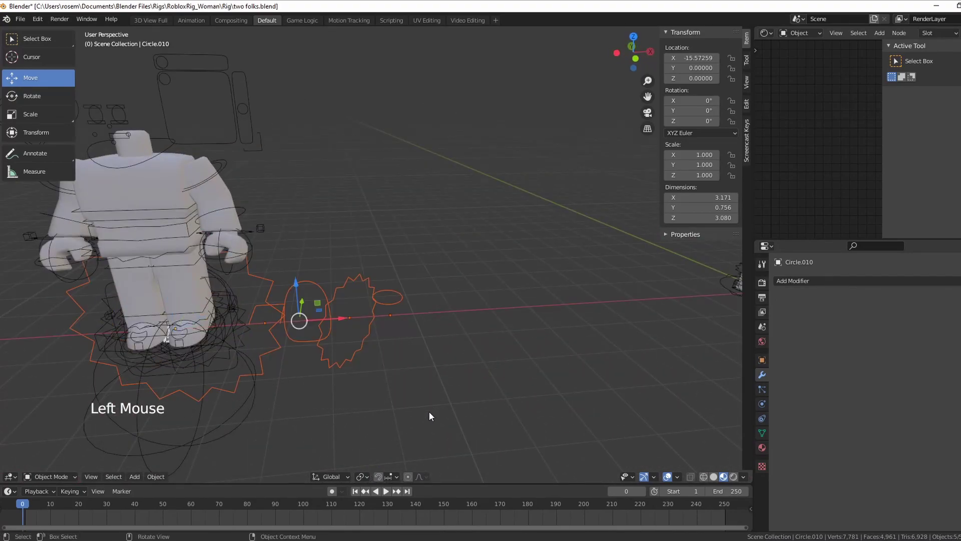
key(Delete)
- Delete the small Cube.004 and Plane.012 under the rig
middle_drag(429, 416, 436, 373)
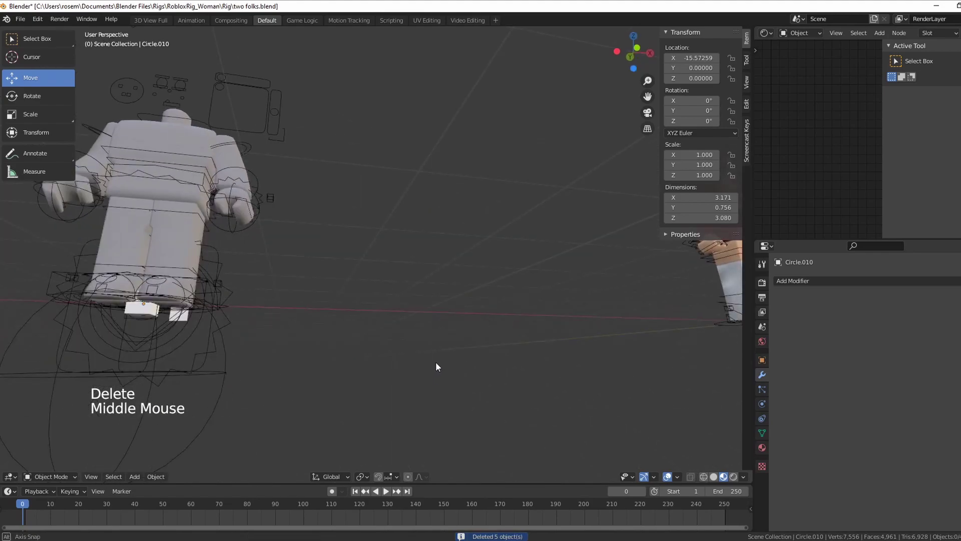
middle_drag(201, 373, 180, 336)
click(145, 187)
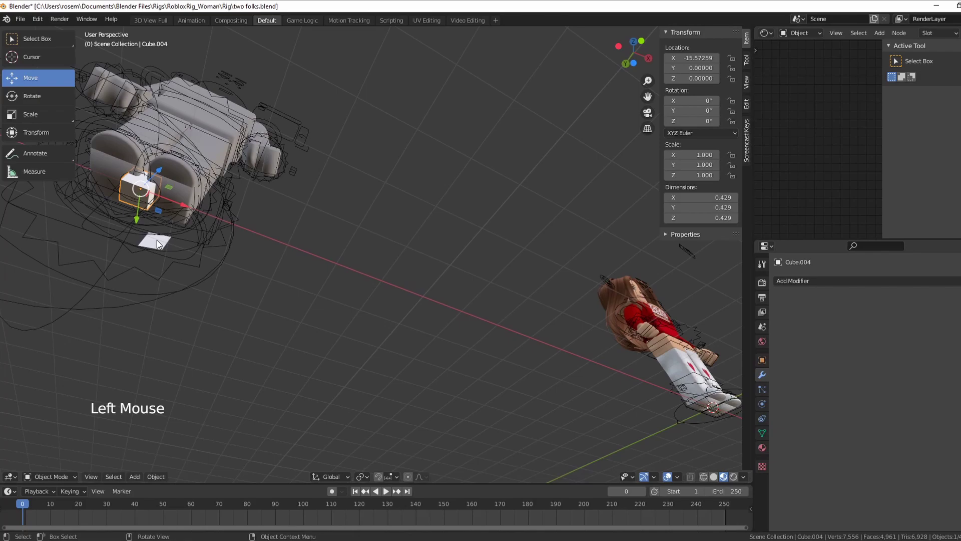
key(Delete)
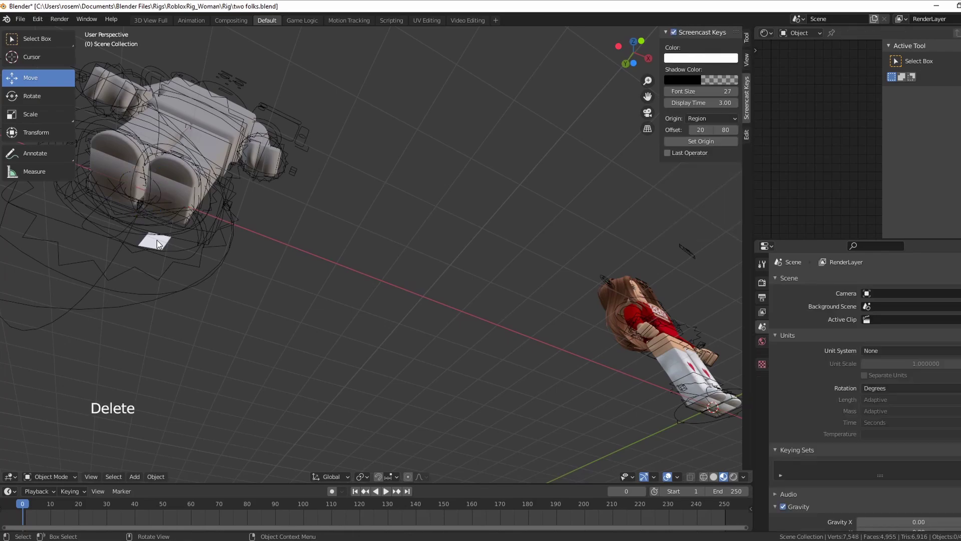
click(158, 245)
key(Delete)
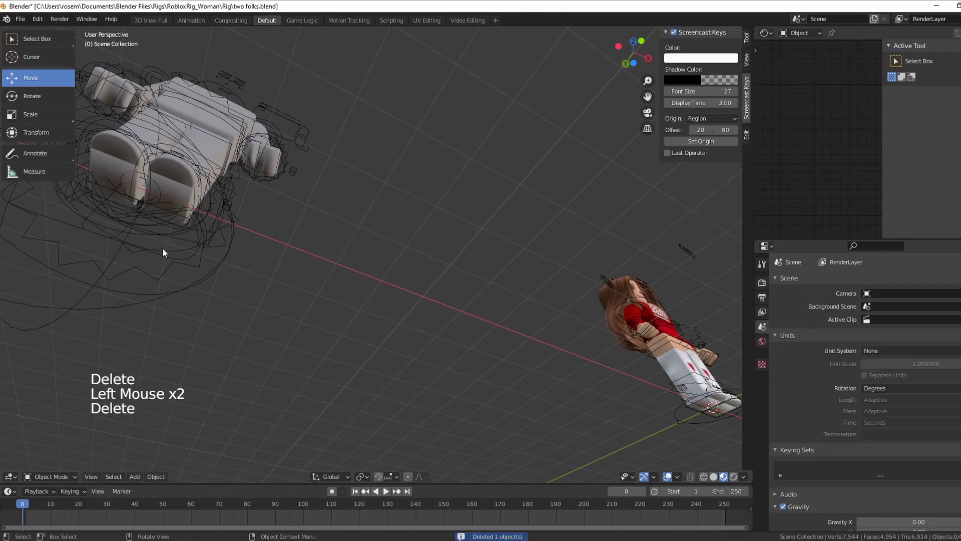
middle_drag(163, 249, 194, 321)
shift+scroll(199, 320, up, 1)
shift+scroll(203, 321, down, 2)
scroll(206, 323, down, 1)
scroll(277, 346, down, 2)
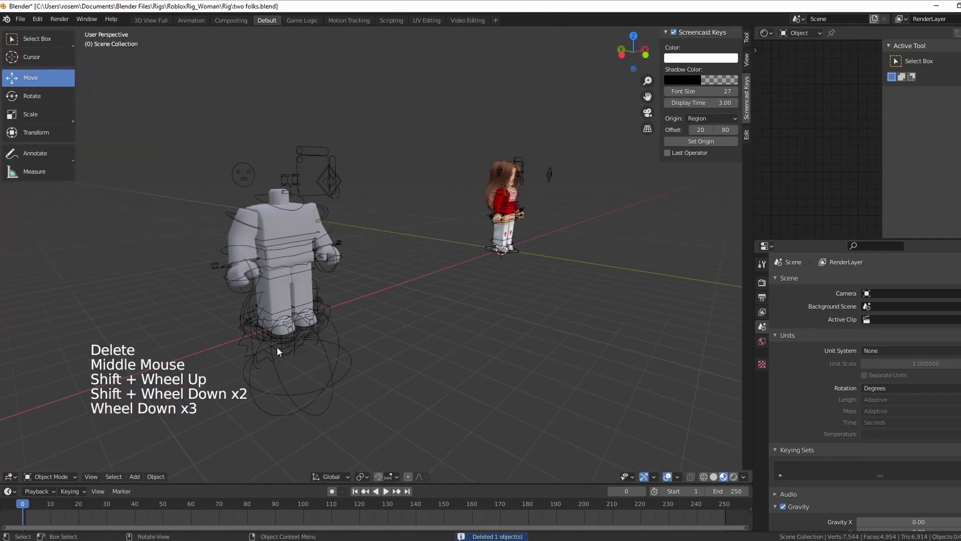
middle_drag(277, 346, 248, 360)
- Load Texture.png into the male rig's Texture.001 node for the INSTA STUDIOS shirt and dark trousers
click(268, 278)
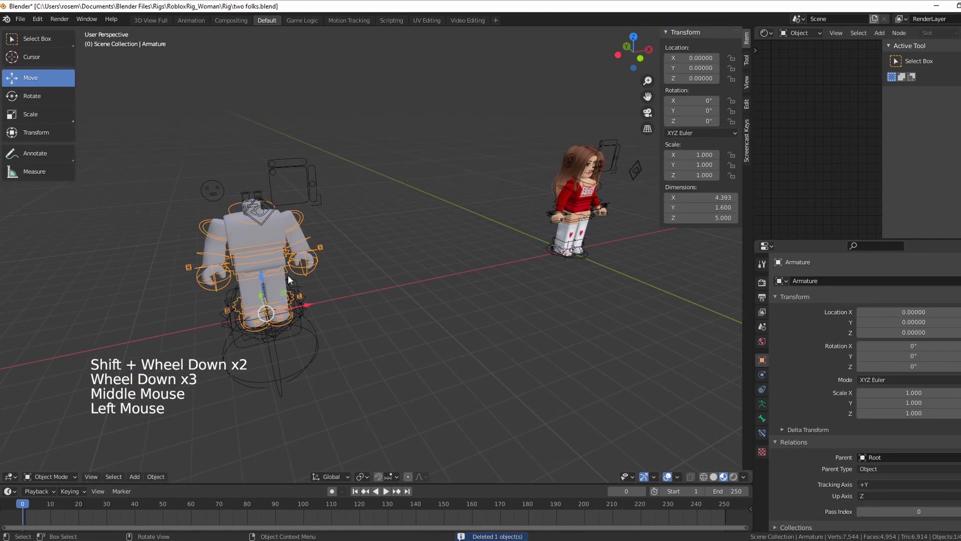
middle_drag(287, 275, 345, 299)
scroll(320, 299, up, 4)
scroll(320, 304, down, 2)
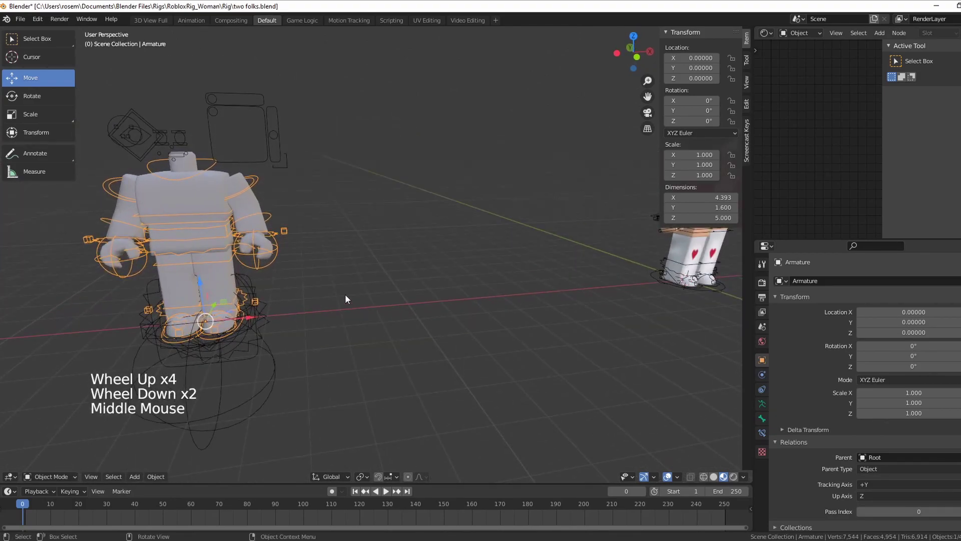
shift+scroll(369, 317, down, 1)
shift+middle_drag(444, 302, 367, 313)
scroll(368, 317, up, 3)
scroll(368, 317, down, 3)
scroll(367, 312, down, 1)
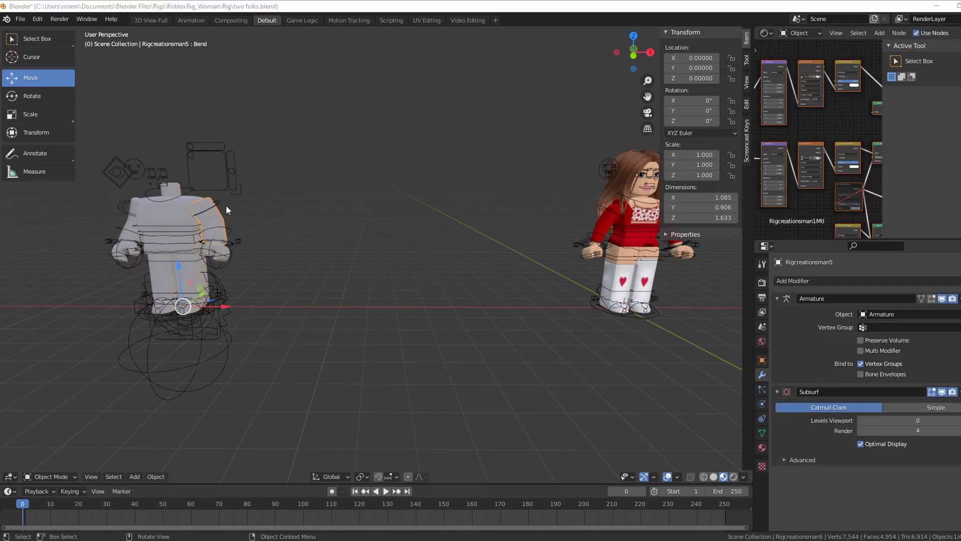
scroll(818, 147, up, 11)
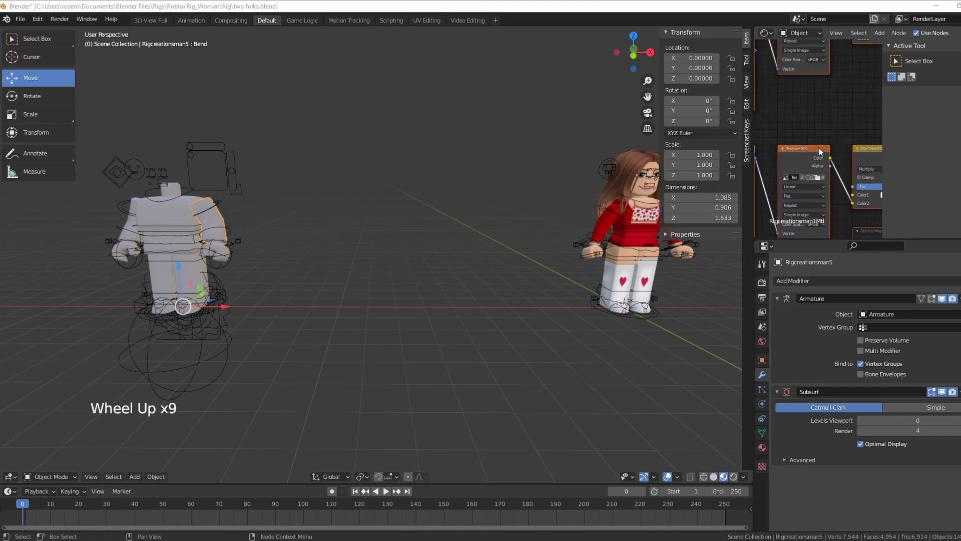
scroll(819, 147, up, 1)
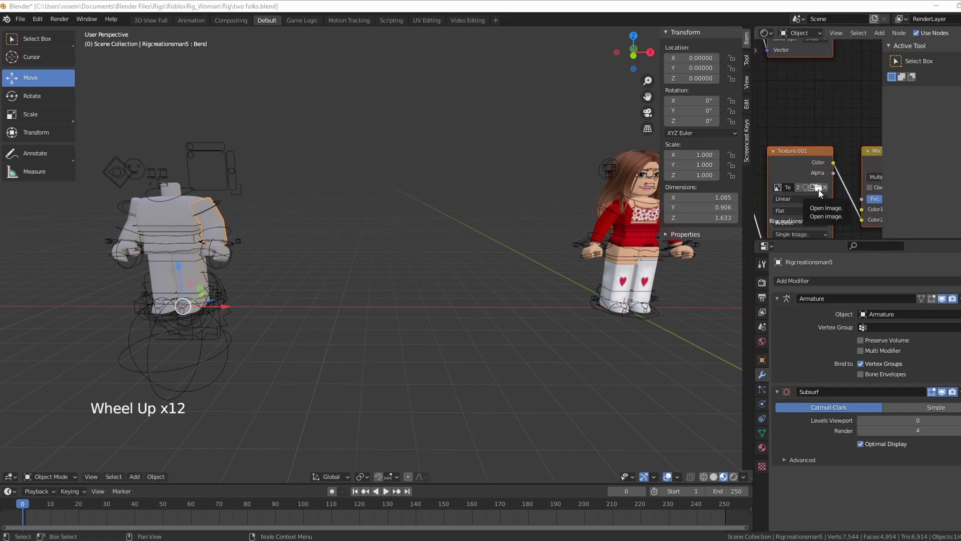
scroll(813, 180, down, 3)
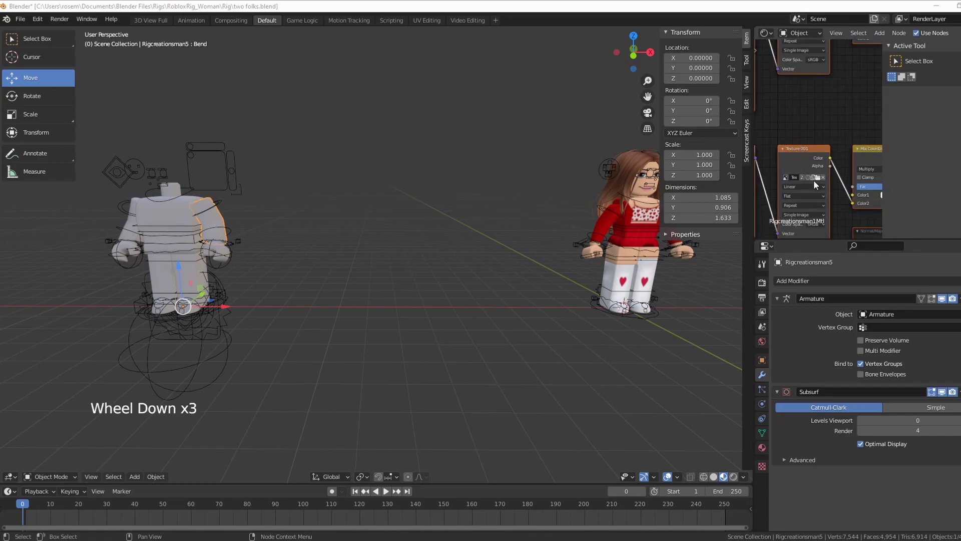
click(819, 179)
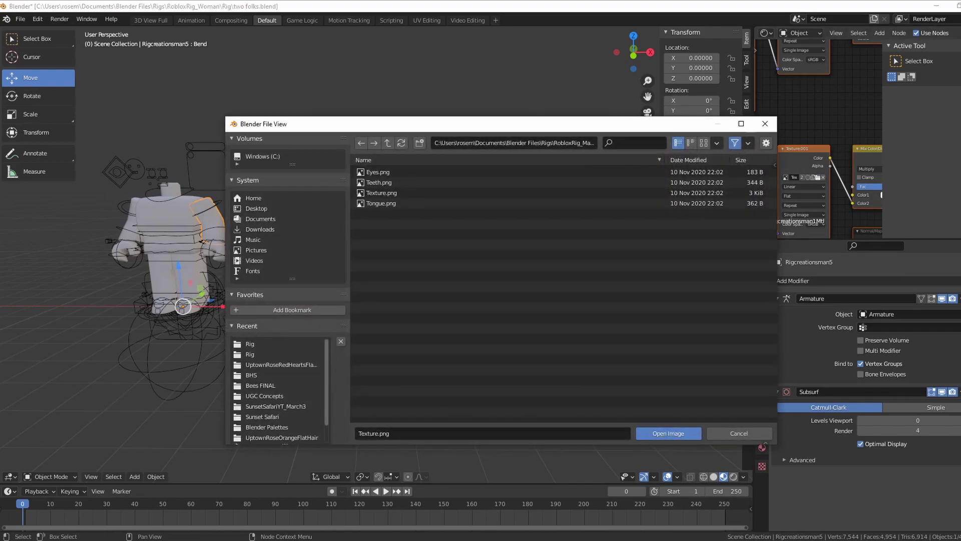
key(Return)
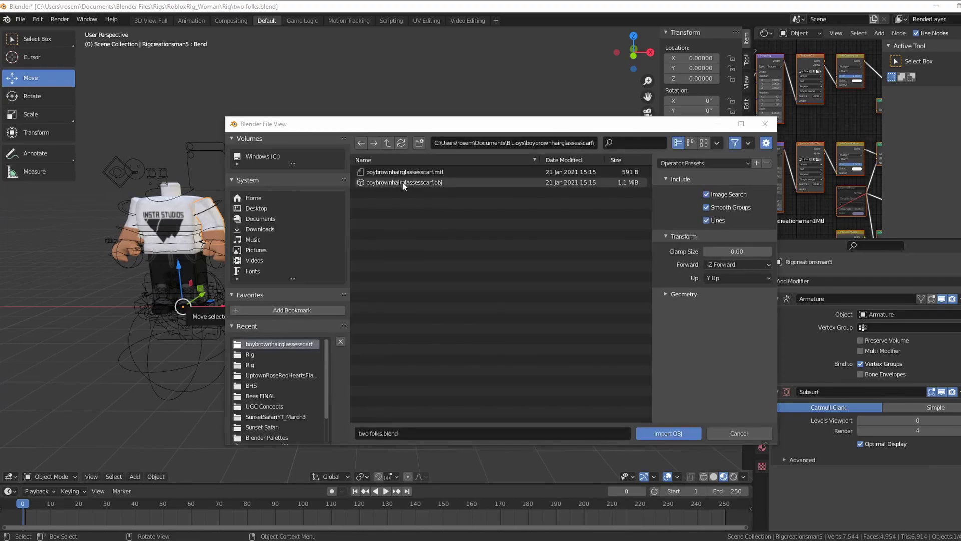
- Import boybrownhairglassesscarf.obj with the Geometry split options shown, then deselect it
click(402, 181)
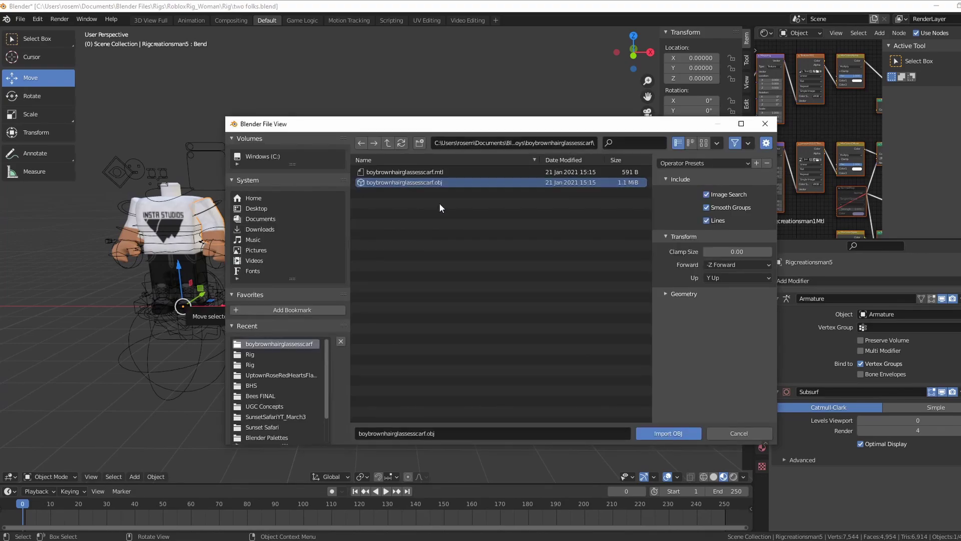
click(669, 293)
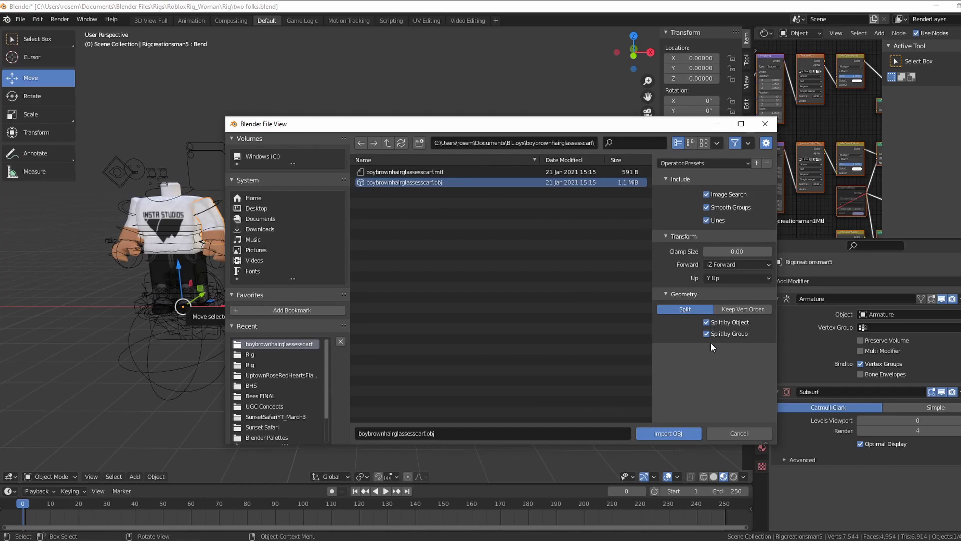
click(671, 433)
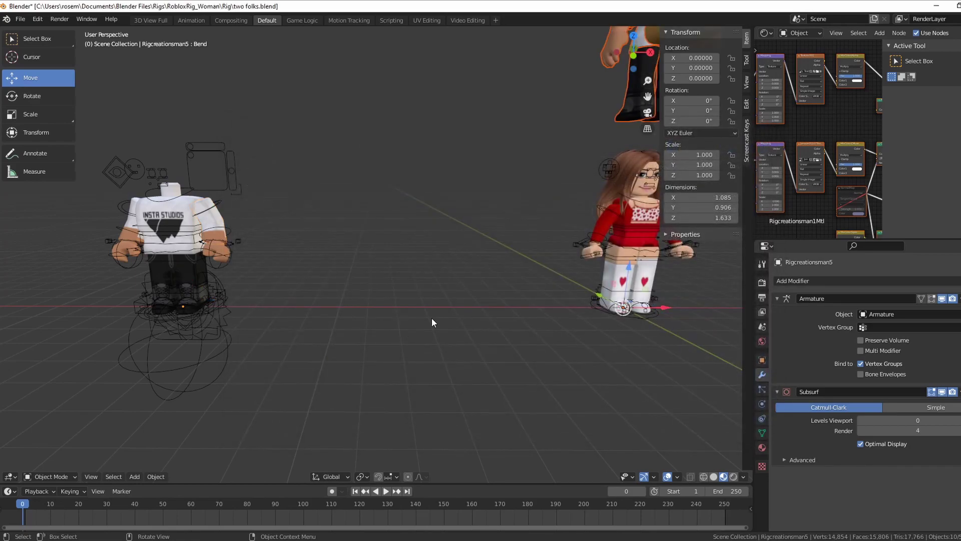
scroll(511, 275, down, 2)
scroll(502, 293, down, 1)
scroll(422, 259, up, 1)
scroll(422, 258, down, 1)
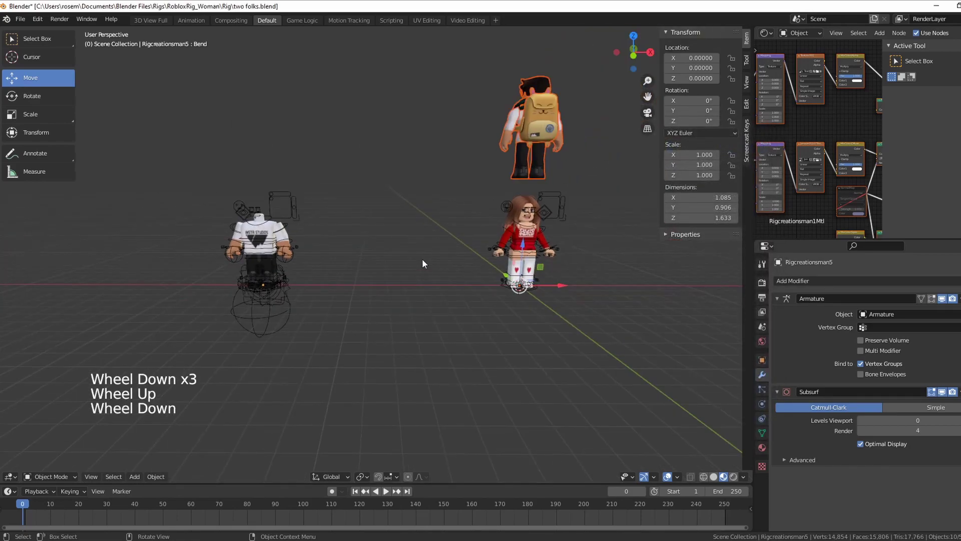
click(427, 139)
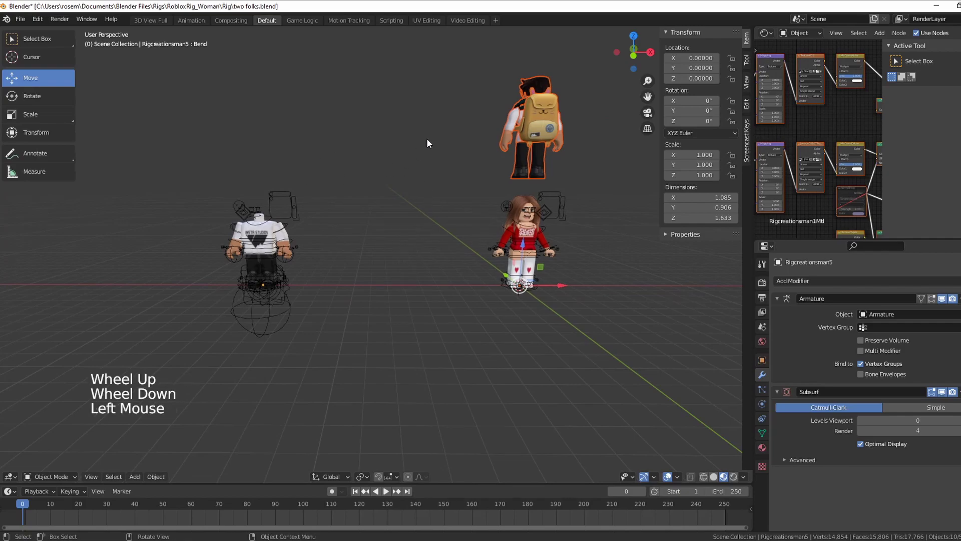
- Select all imported character parts and set their origin to geometry
click(518, 119)
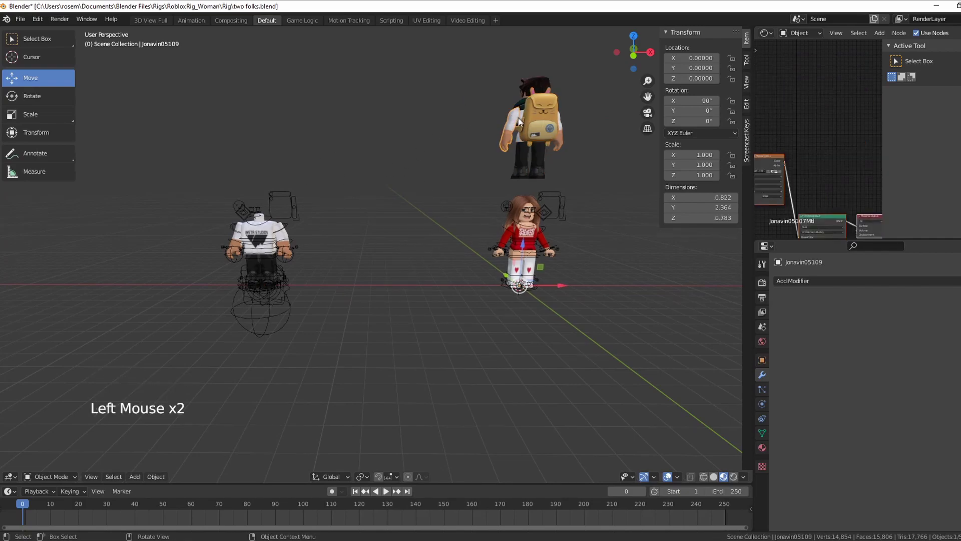
drag(437, 59, 587, 178)
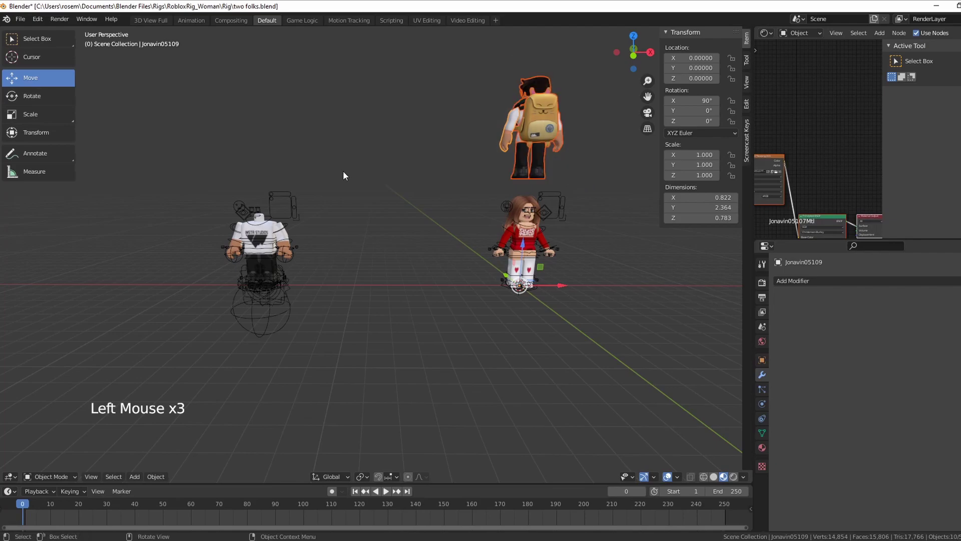
right_click(343, 170)
mouse_move(334, 169)
click(391, 182)
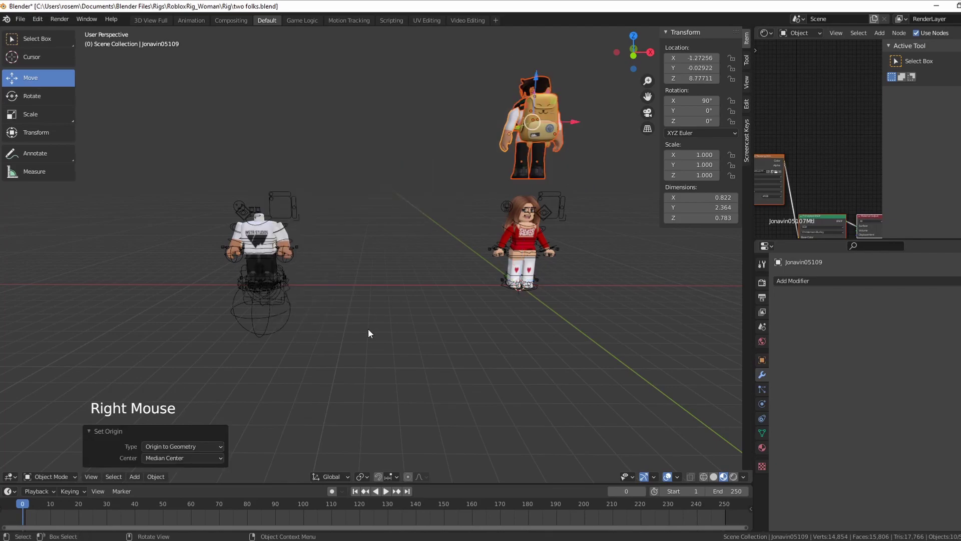
- Rotate the imported character 180° about Z so it faces forward
key(r)
key(z)
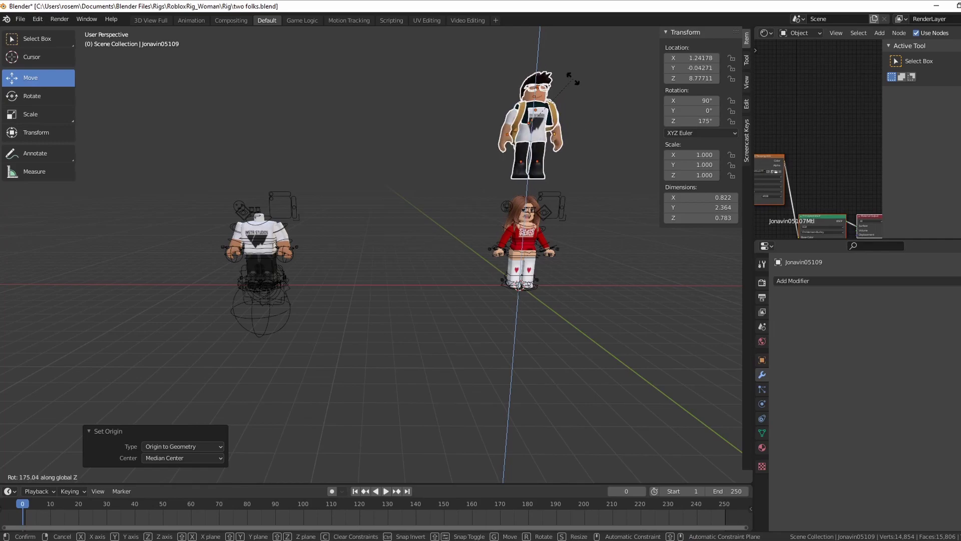
click(328, 322)
click(166, 427)
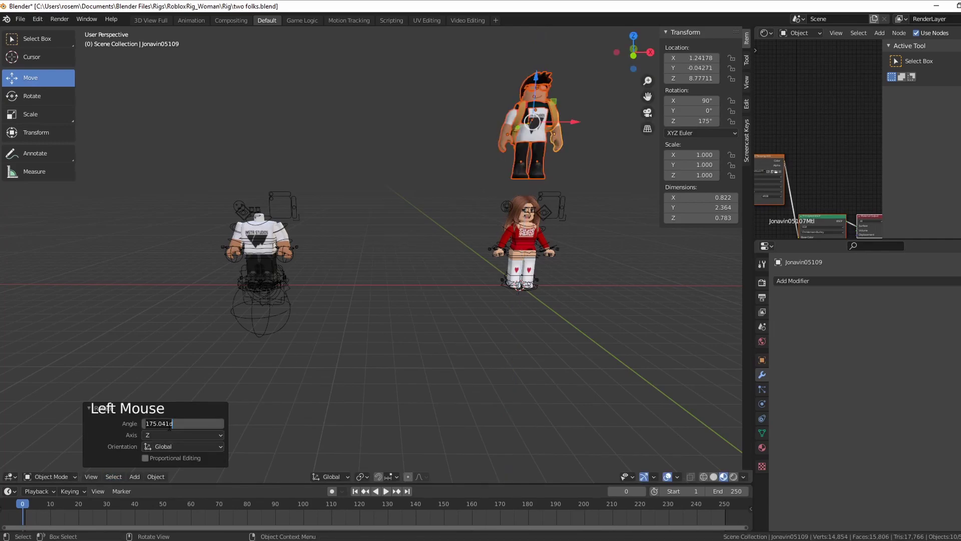
key(Return)
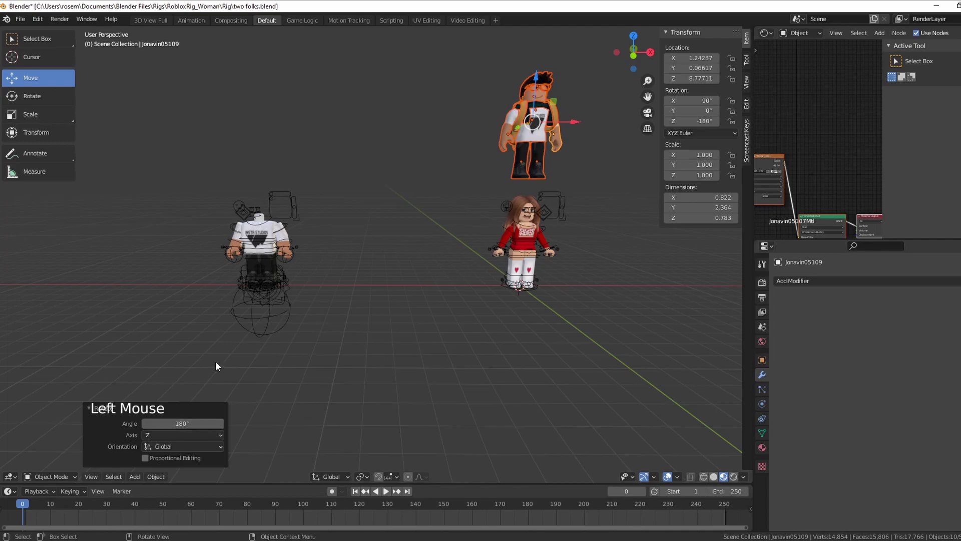
- Move the character left and down to Z 2.05264, beside the male rig
drag(531, 81, 341, 239)
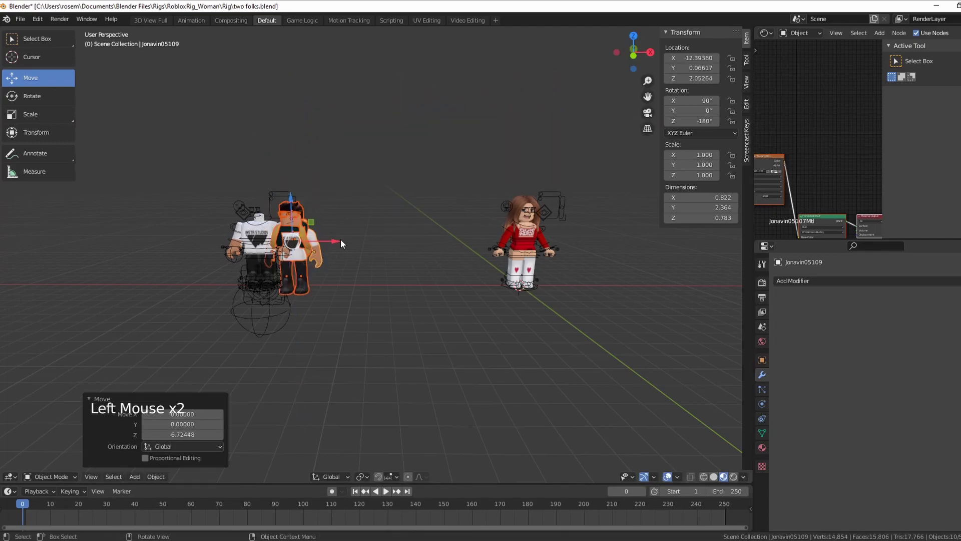
scroll(340, 241, down, 1)
shift+middle_drag(340, 247, 380, 239)
scroll(468, 275, up, 7)
scroll(467, 275, down, 1)
shift+scroll(468, 275, down, 1)
drag(503, 257, 184, 207)
- Delete the imported character's torso with backpack, arm and legs
click(226, 286)
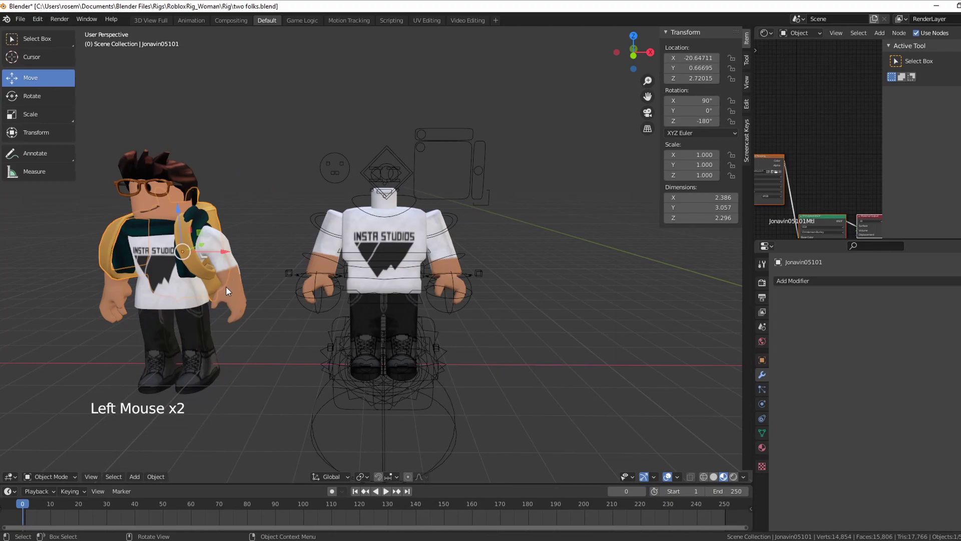
shift+click(236, 310)
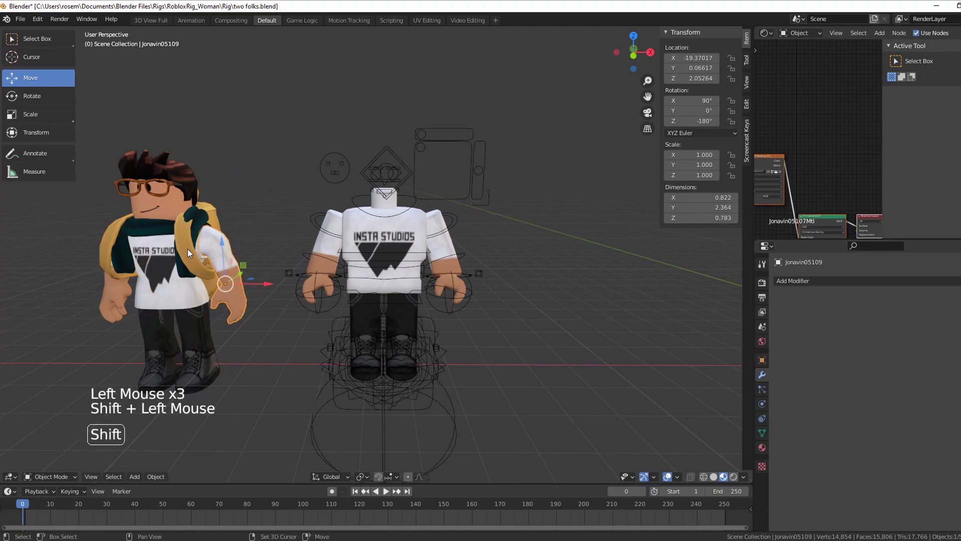
shift+click(213, 343)
shift+click(157, 336)
shift+click(156, 335)
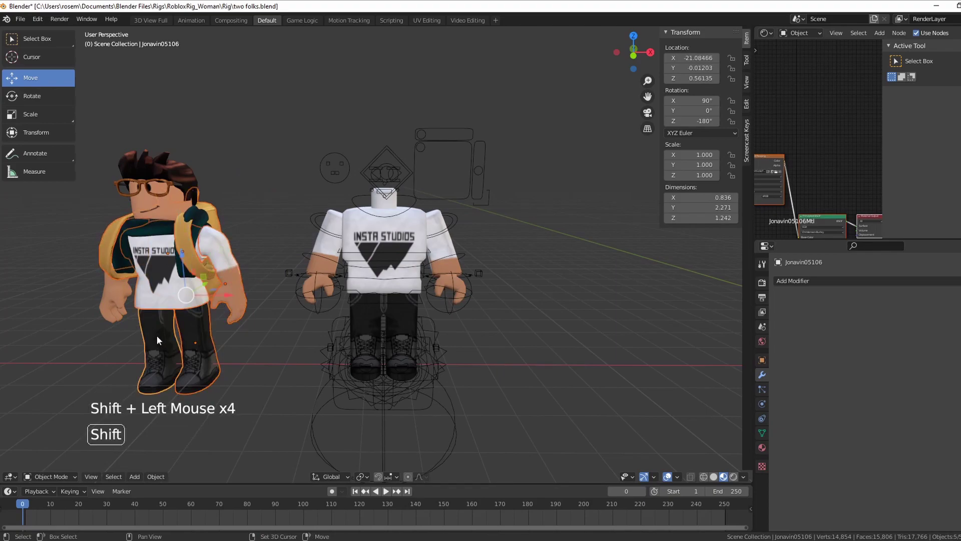
key(Delete)
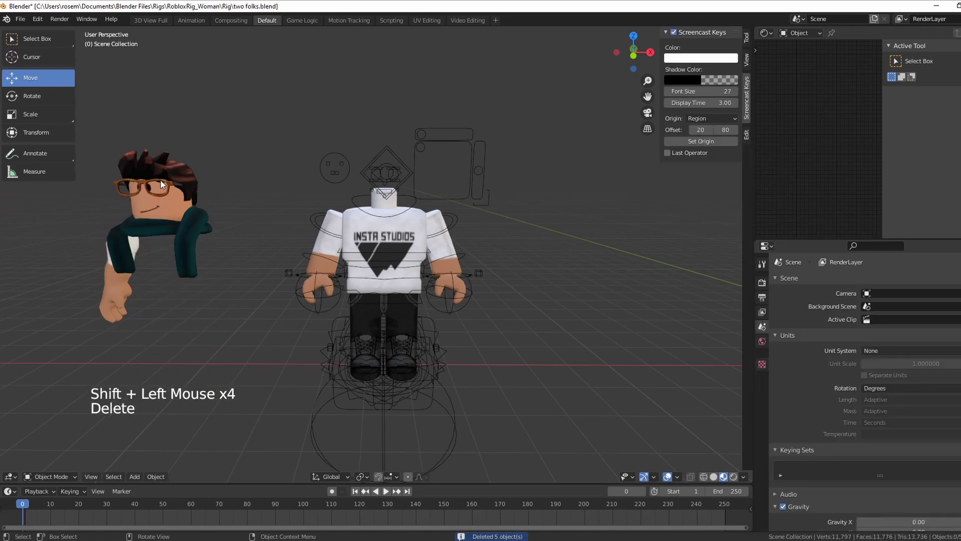
- Delete the leftover arm piece, keeping only the head, glasses and scarf
click(164, 181)
shift+click(166, 208)
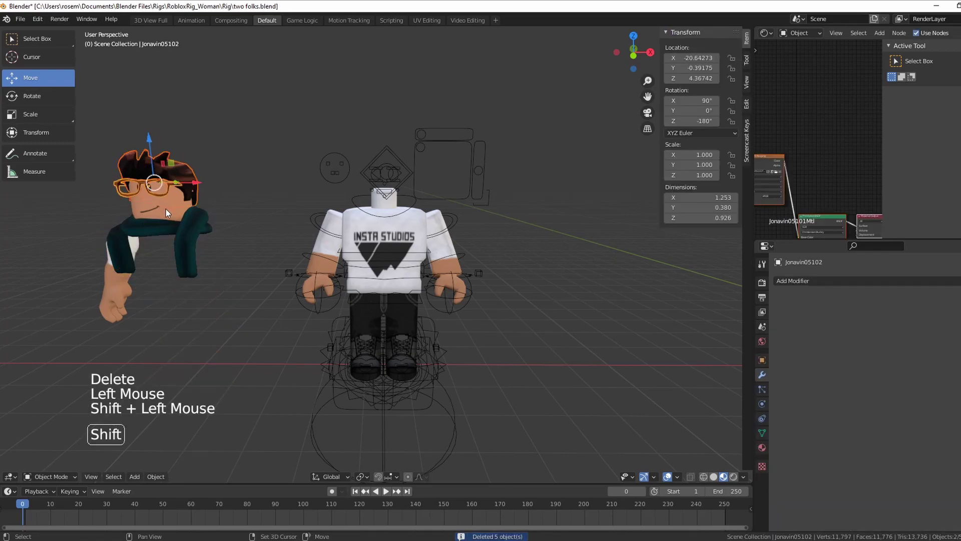
shift+click(173, 224)
shift+click(185, 226)
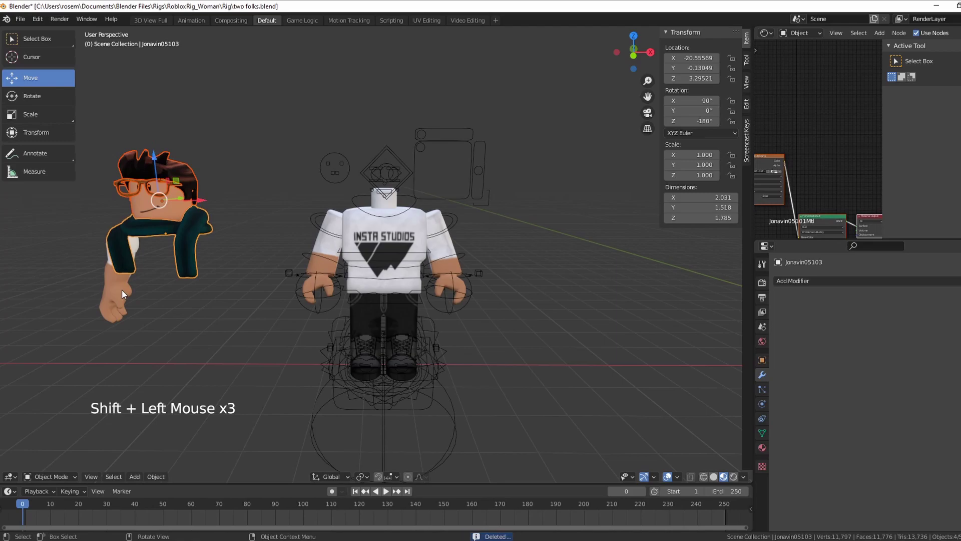
click(122, 289)
key(Delete)
- Move the head, glasses and scarf over and up onto the male rig's neck
click(170, 218)
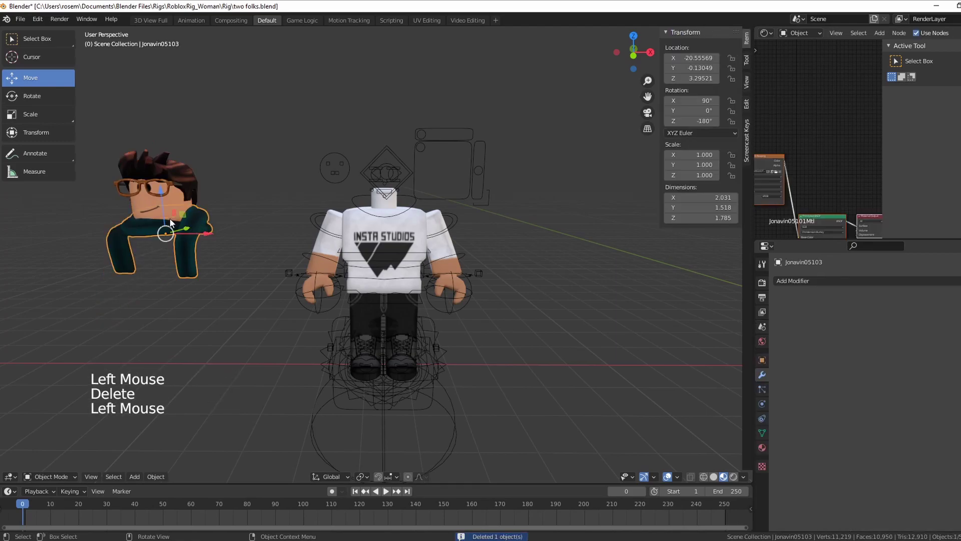
shift+click(173, 190)
shift+click(159, 189)
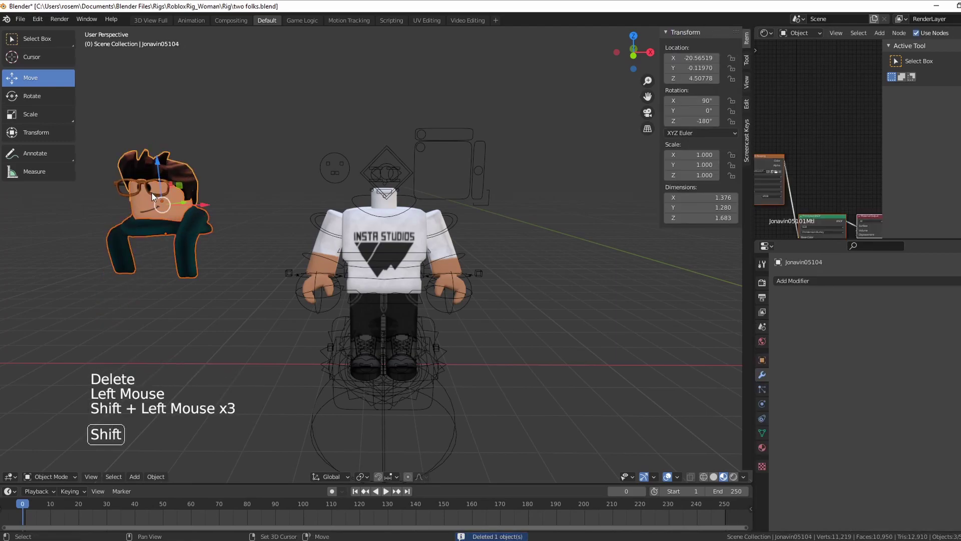
drag(191, 197, 416, 203)
drag(381, 159, 389, 138)
- Nudge the head pieces slightly sideways and check their placement on the neck
scroll(423, 173, up, 2)
shift+middle_drag(423, 172, 398, 180)
drag(410, 182, 414, 182)
scroll(435, 287, up, 1)
scroll(436, 287, down, 3)
scroll(473, 346, down, 2)
shift+middle_drag(473, 346, 402, 279)
scroll(427, 205, up, 1)
scroll(427, 205, down, 6)
- Frame both characters in the viewport and deselect the head pieces
scroll(426, 206, down, 3)
scroll(401, 279, up, 6)
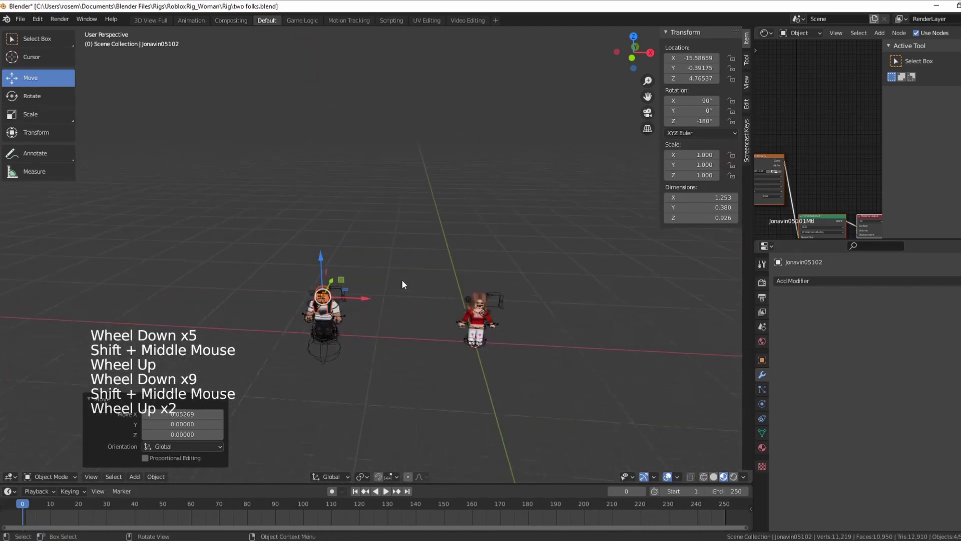
shift+middle_drag(406, 317, 418, 266)
click(418, 266)
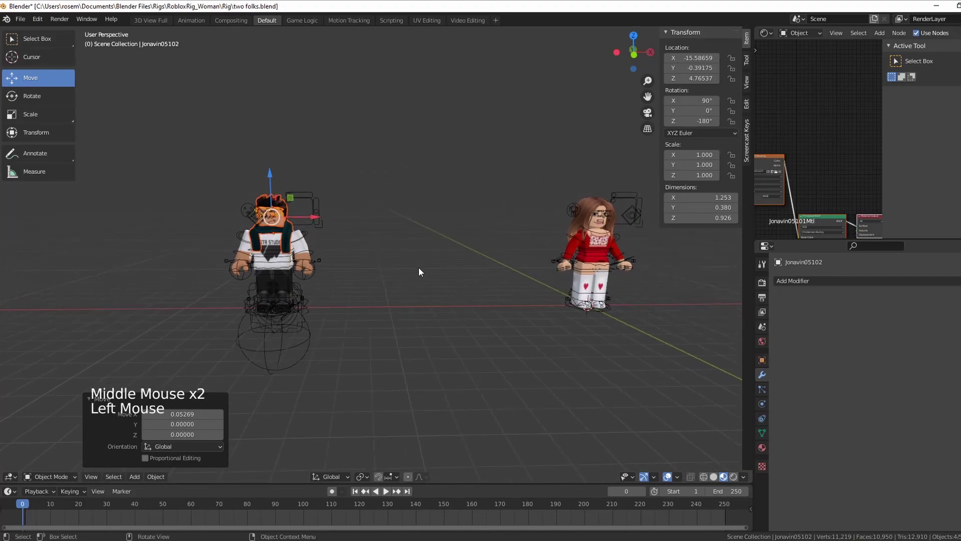